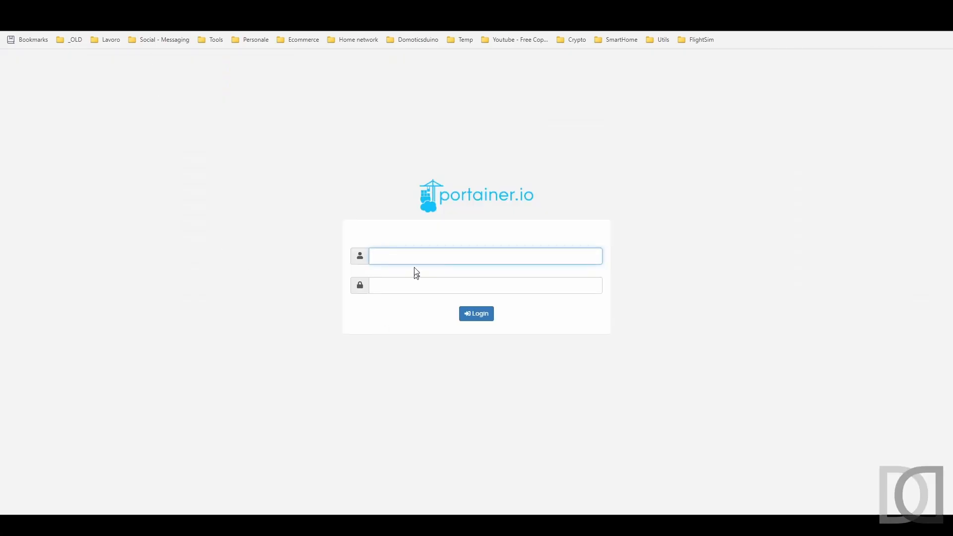
# Step: Log in to Portainer with the account username and password
pyautogui.click(408, 256)
pyautogui.click(410, 281)
pyautogui.click(476, 314)
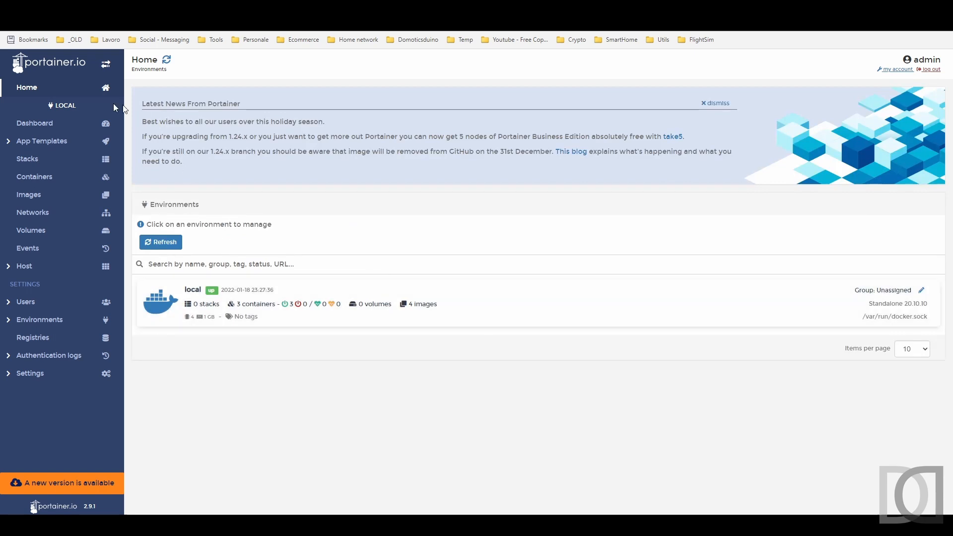
# Step: Open the Grafana container in the local environment and stop it
pyautogui.click(262, 320)
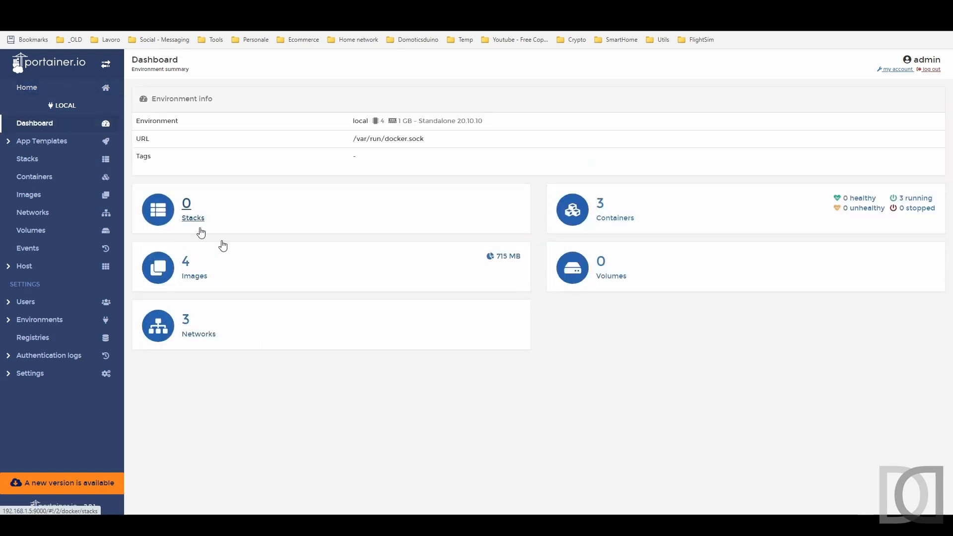
pyautogui.click(614, 220)
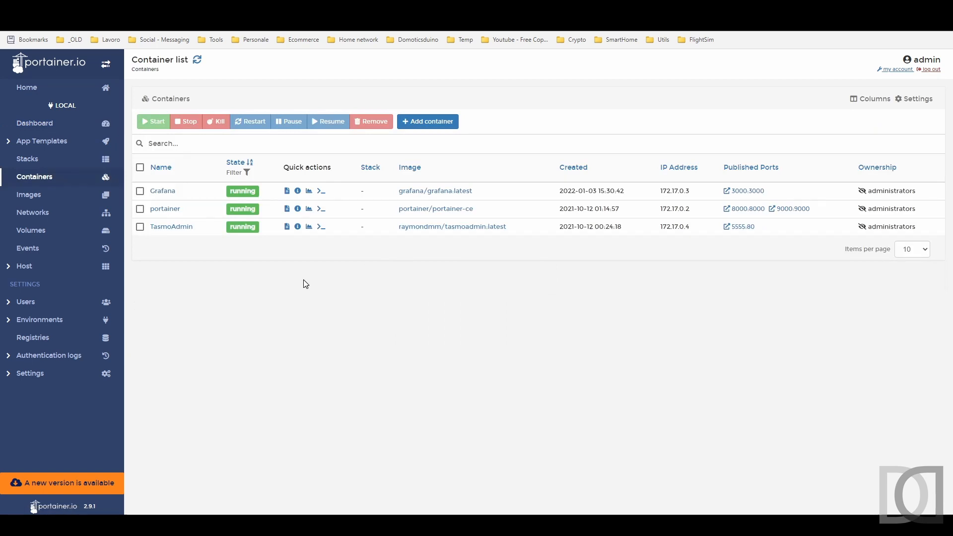
pyautogui.click(161, 191)
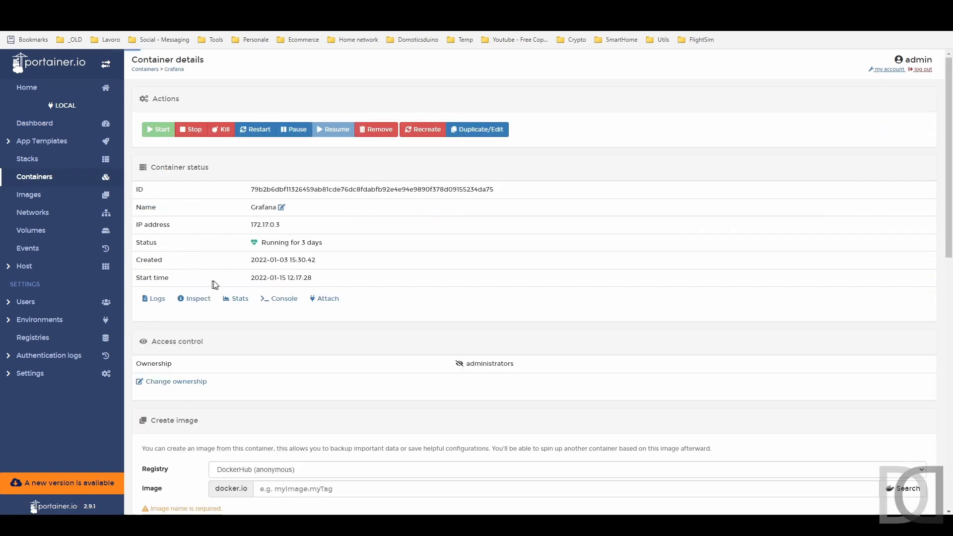
pyautogui.click(189, 131)
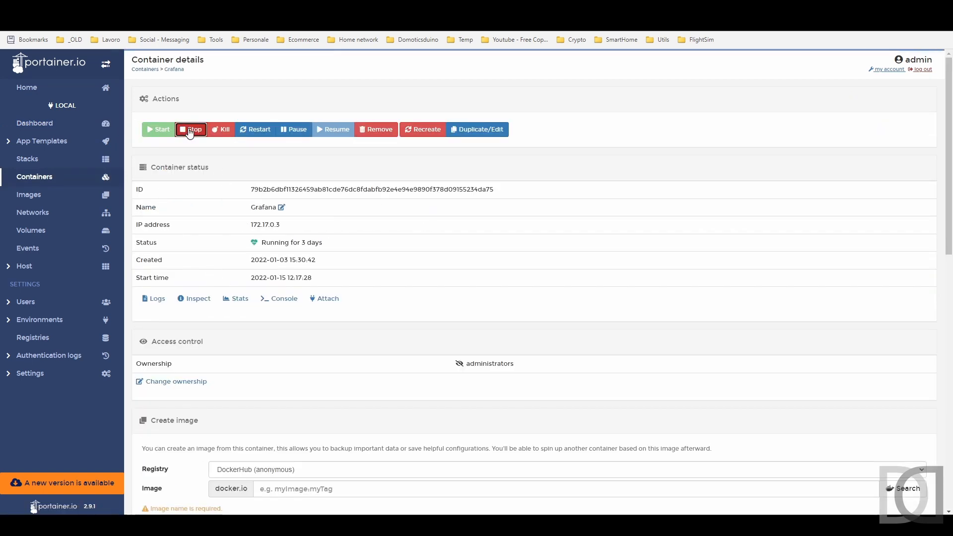
pyautogui.scroll(-2, 275, 250)
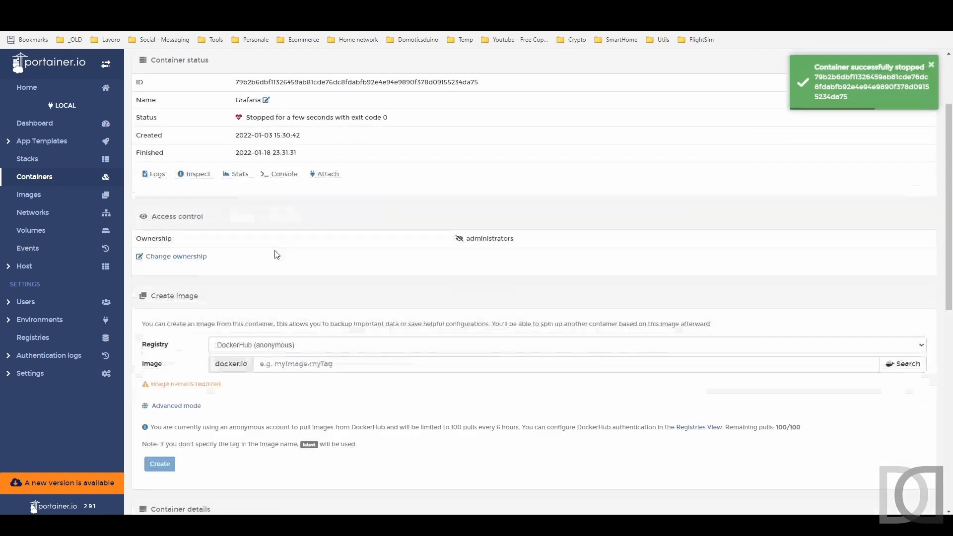
pyautogui.scroll(2, 263, 218)
# Step: Redeploy the Grafana container through Duplicate/Edit with the grafana/grafana:latest image always pulled, replacing the existing container
pyautogui.click(480, 130)
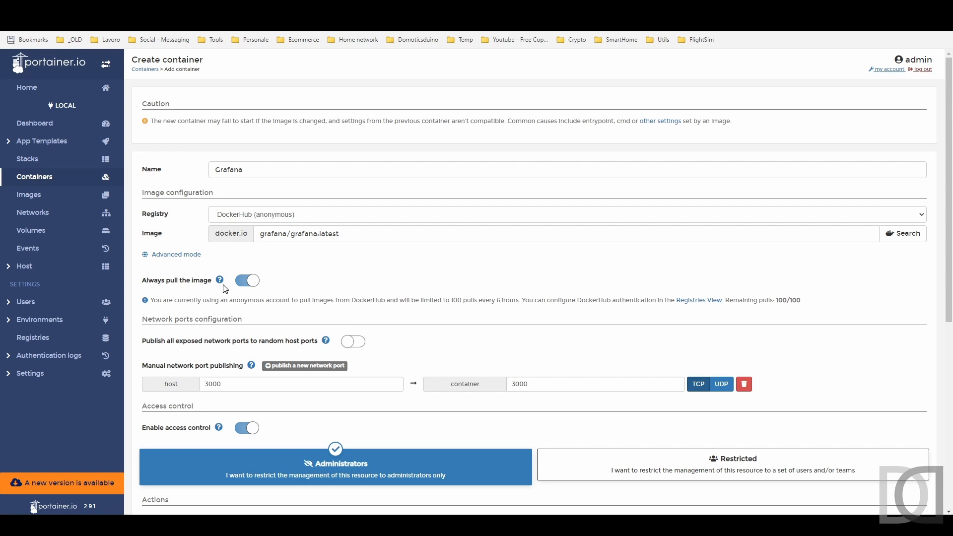
pyautogui.scroll(-4, 233, 305)
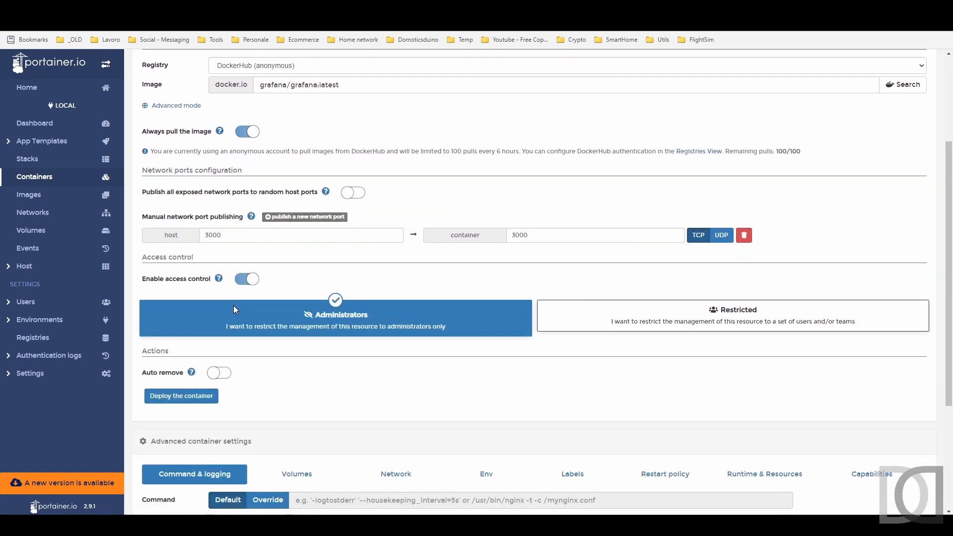
pyautogui.scroll(-1, 233, 305)
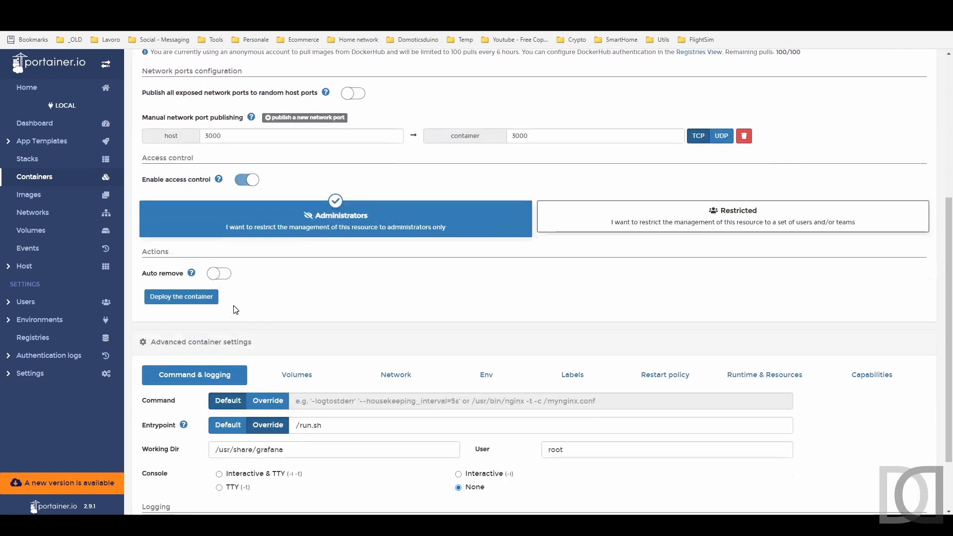
pyautogui.click(191, 298)
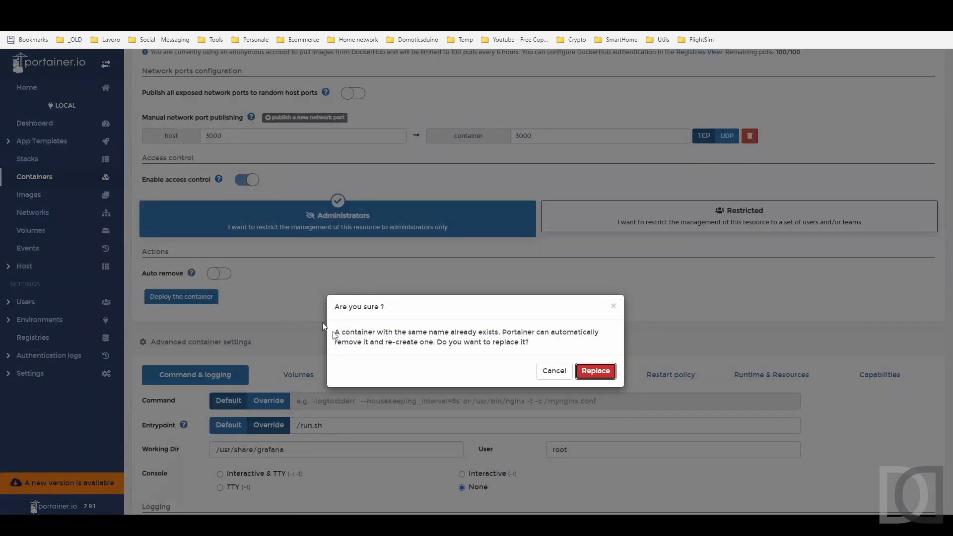
pyautogui.click(588, 372)
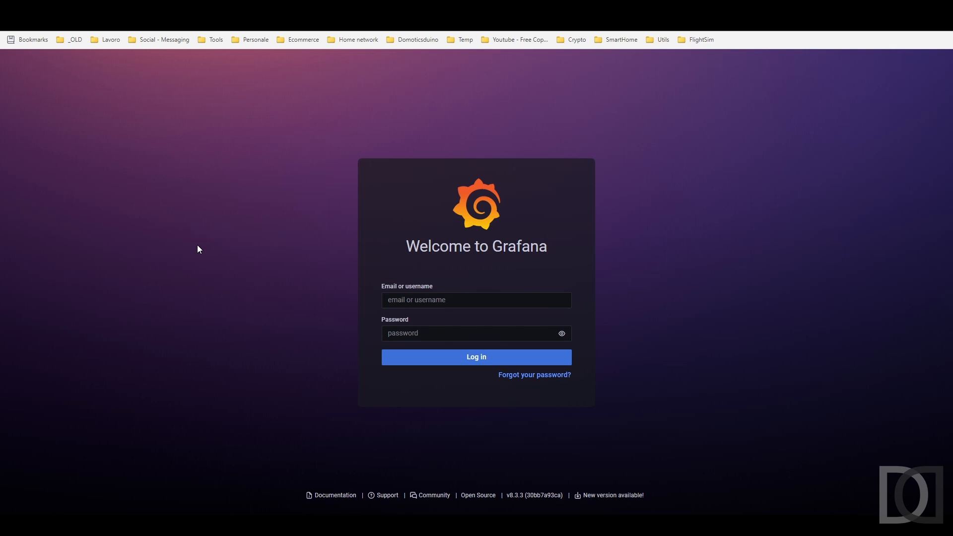
# Step: Reload the Grafana login page and log in with the saved admin credentials
pyautogui.press('F5')
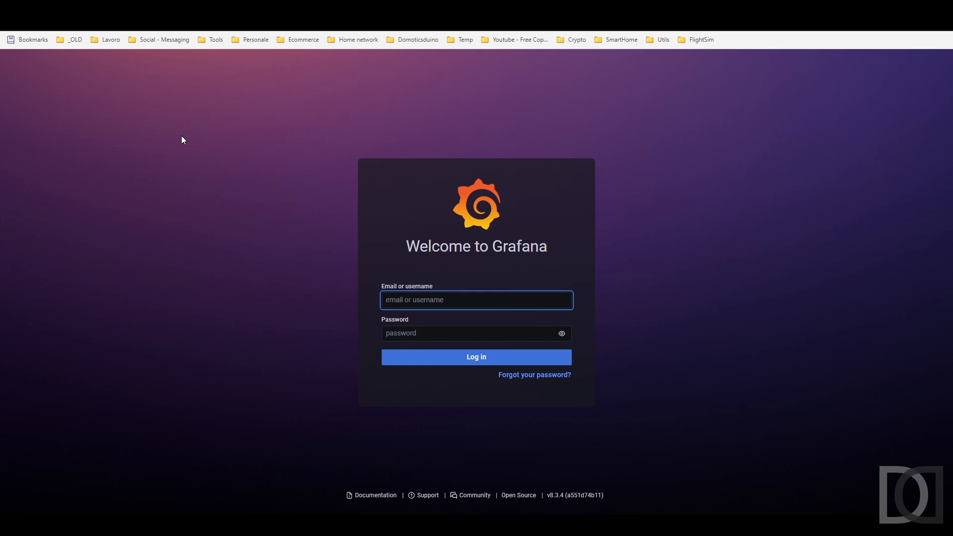
pyautogui.click(432, 301)
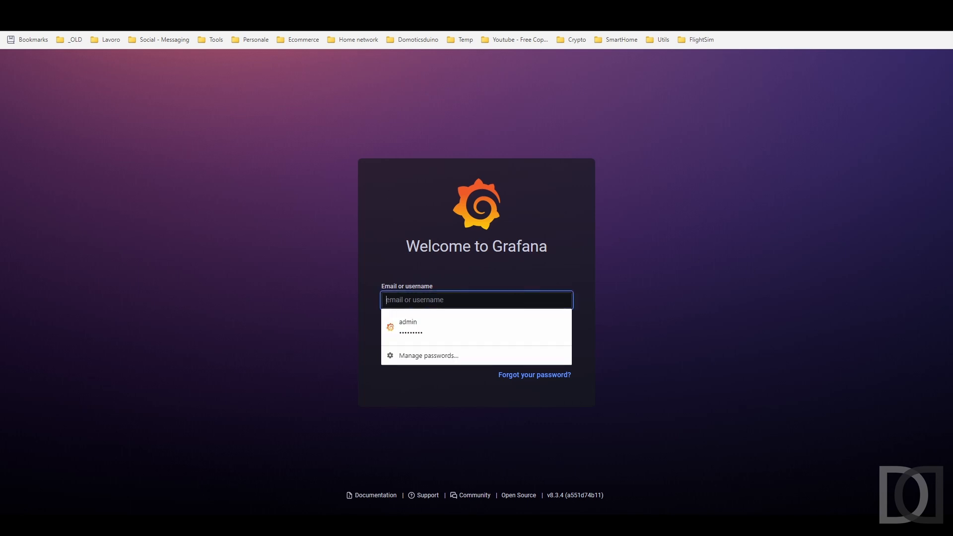
pyautogui.click(441, 325)
pyautogui.click(477, 358)
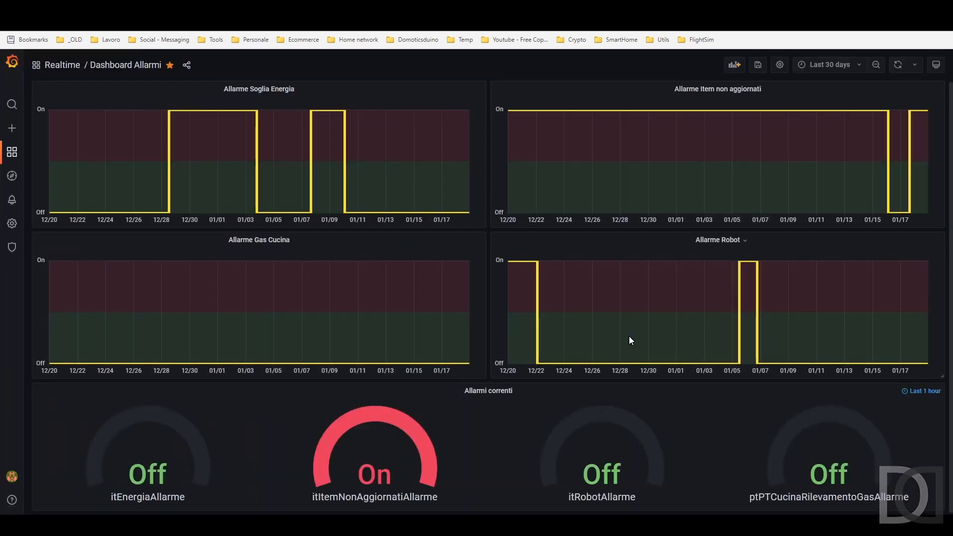
# Step: Browse the dashboards, expand the Realtime folder and open the Ambiente dashboard
pyautogui.moveTo(630, 336)
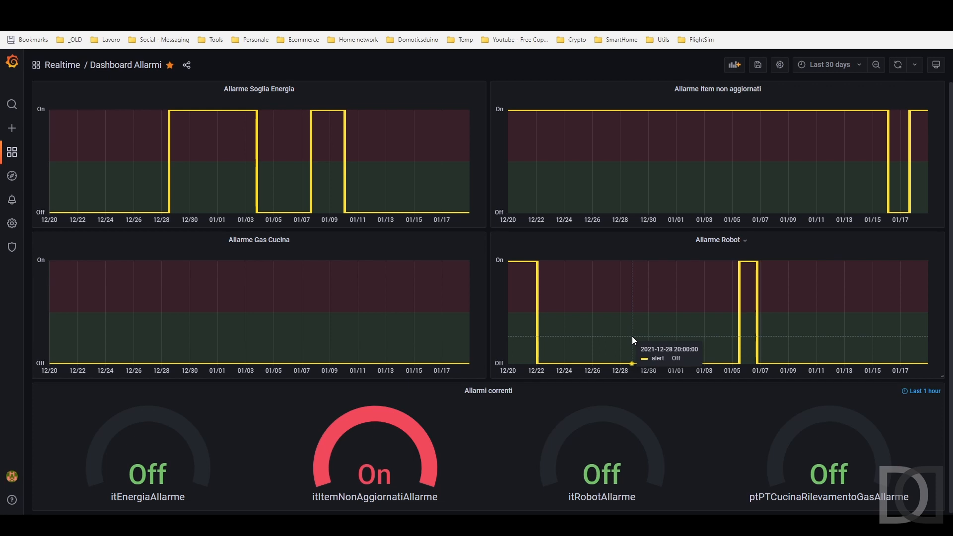
pyautogui.moveTo(150, 180)
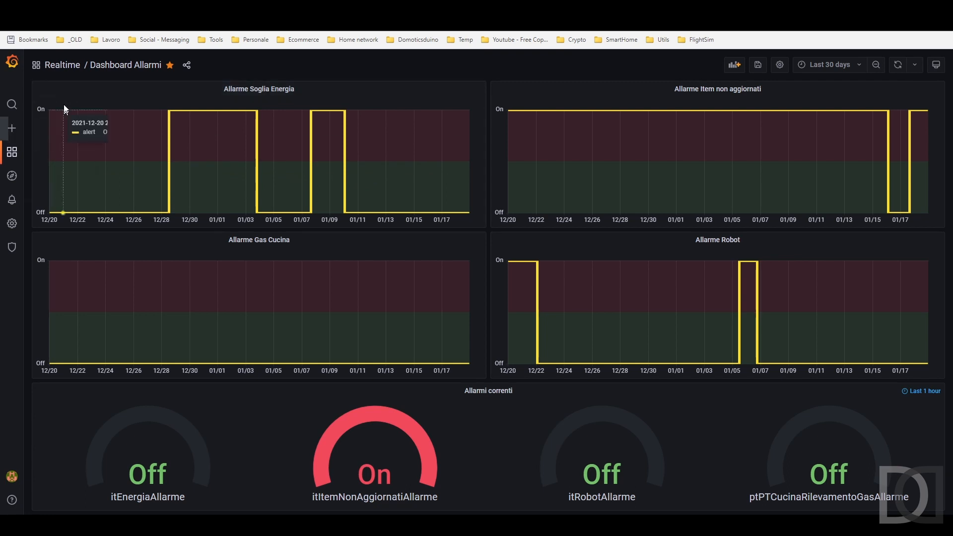
pyautogui.moveTo(12, 152)
pyautogui.click(55, 194)
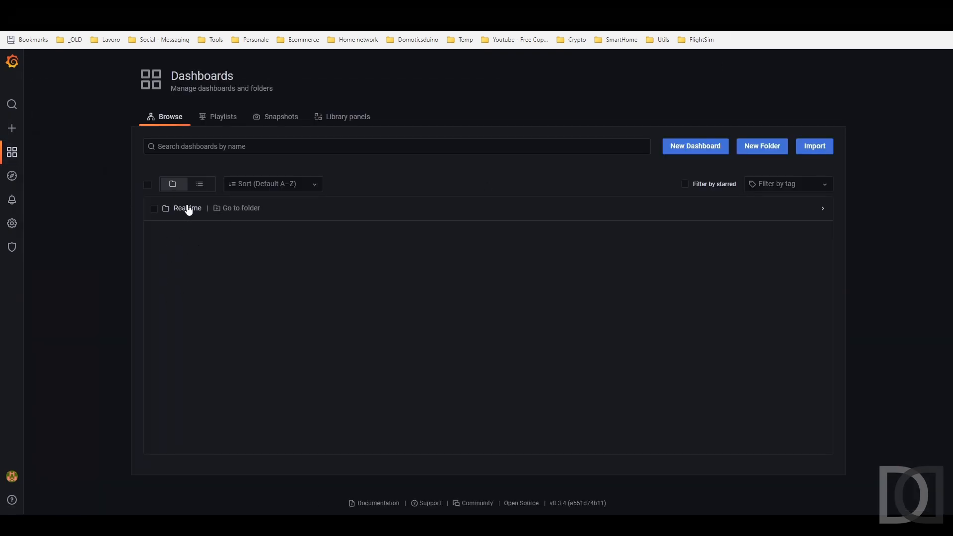
pyautogui.click(179, 213)
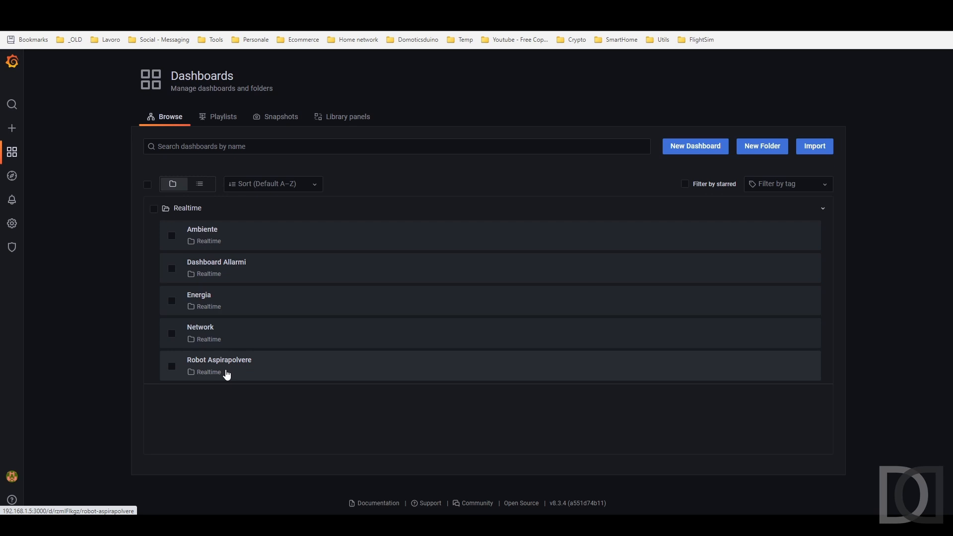
pyautogui.click(204, 235)
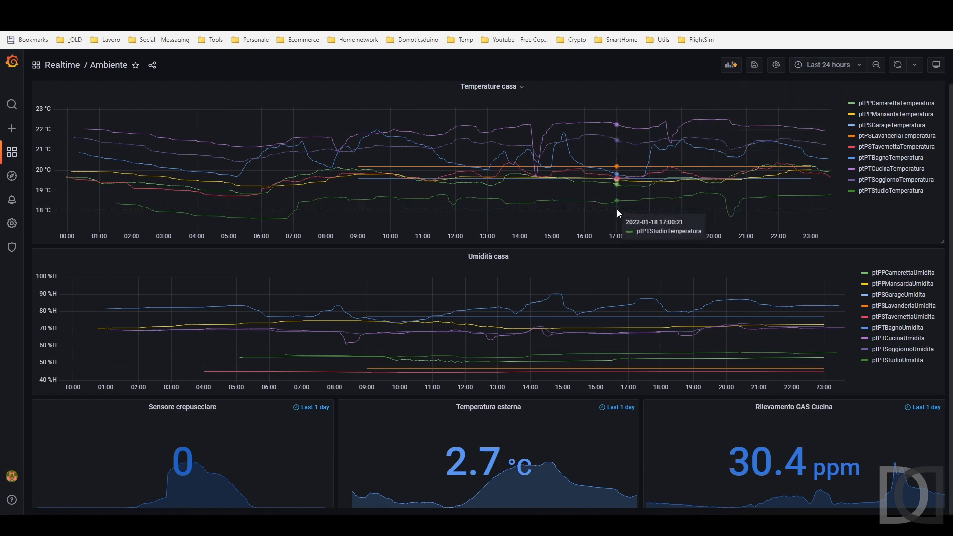
# Step: Set the Ambiente dashboard's time range to Yesterday
pyautogui.click(857, 67)
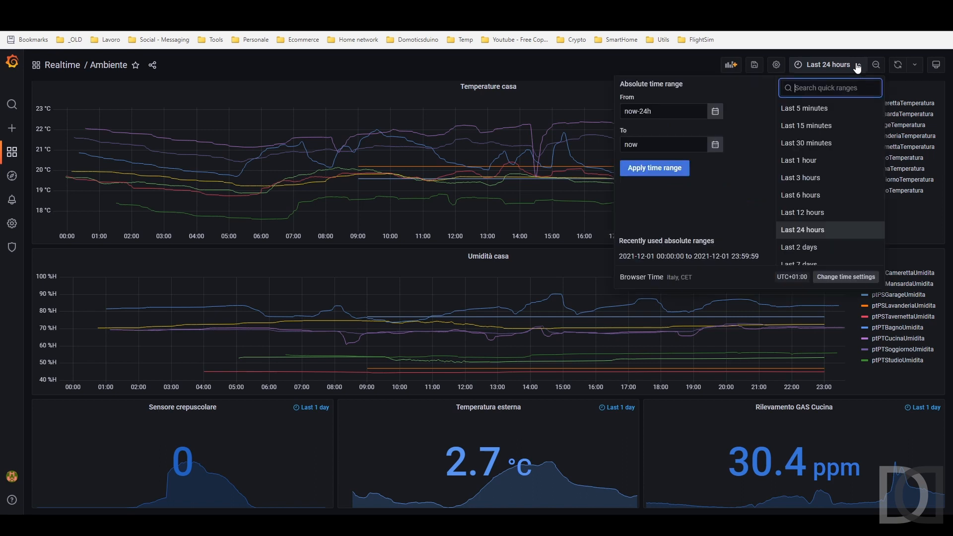
pyautogui.scroll(-3, 826, 217)
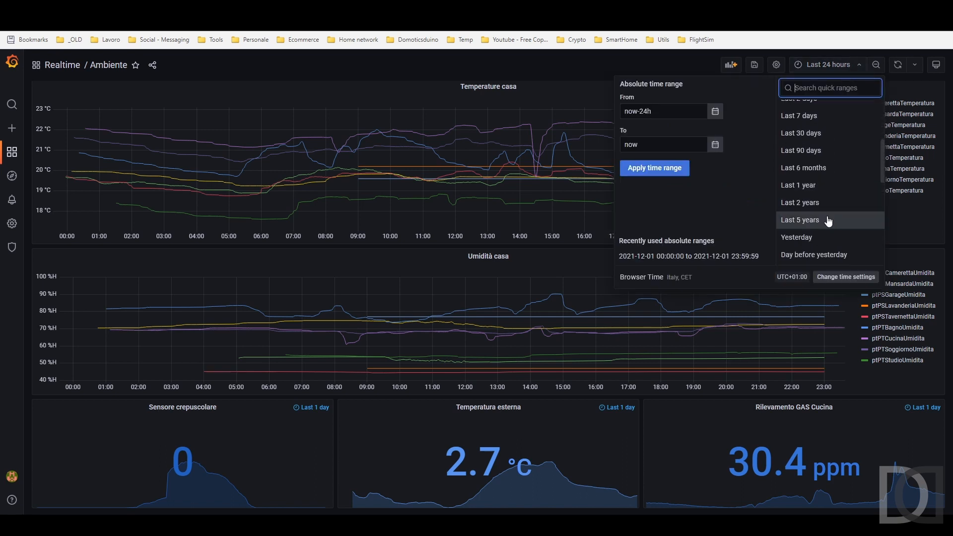
pyautogui.click(812, 239)
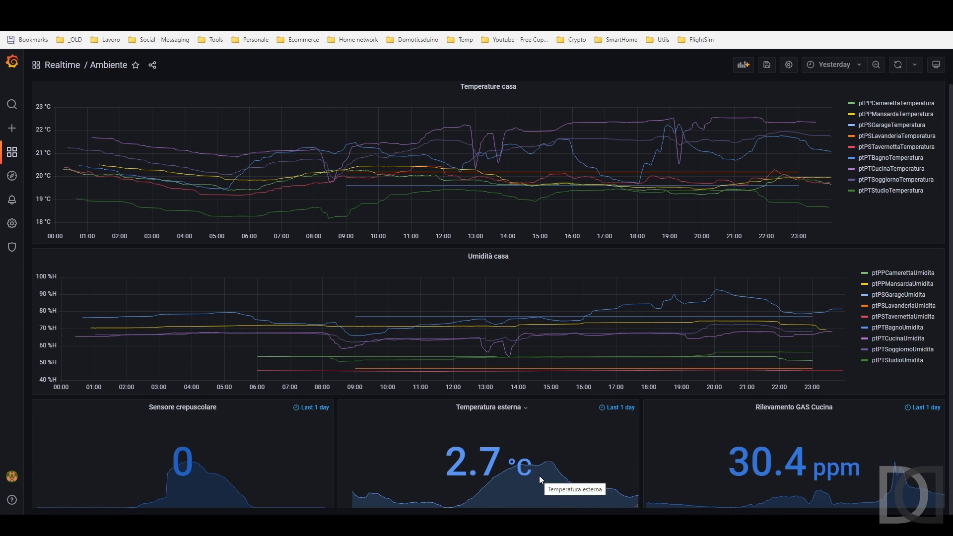
# Step: Examine the relative time setting in the Temperatura esterna panel's query options, and return to the Ambiente dashboard
pyautogui.click(491, 408)
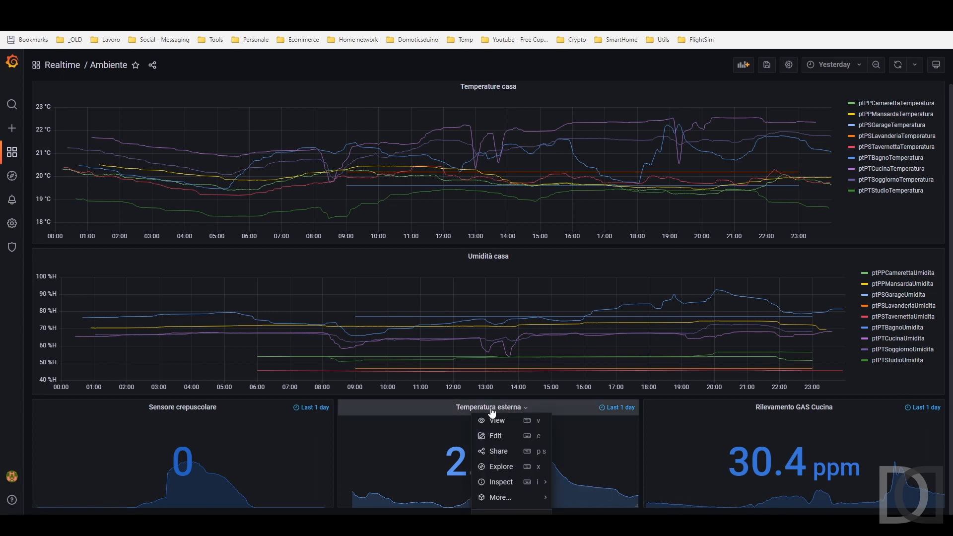
pyautogui.click(495, 436)
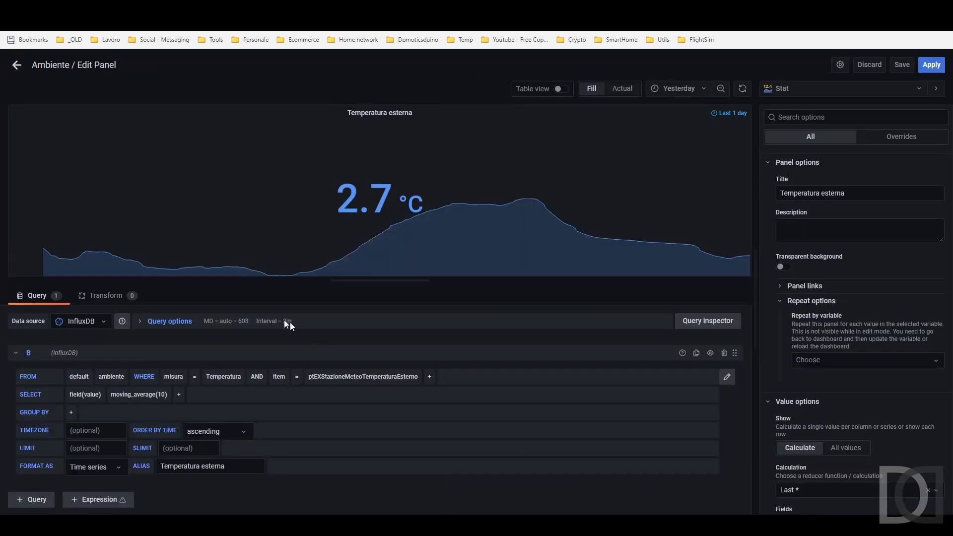
pyautogui.click(170, 321)
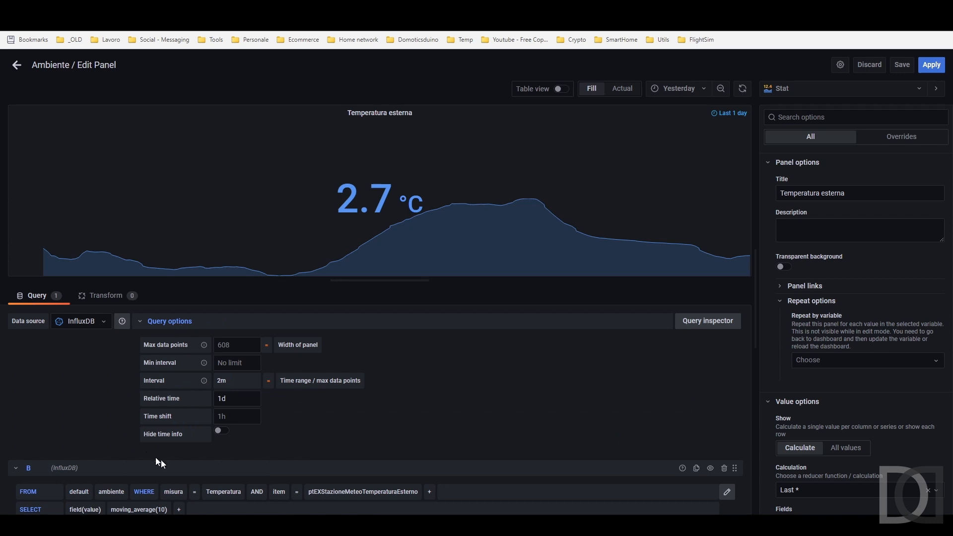
pyautogui.click(238, 397)
pyautogui.click(22, 70)
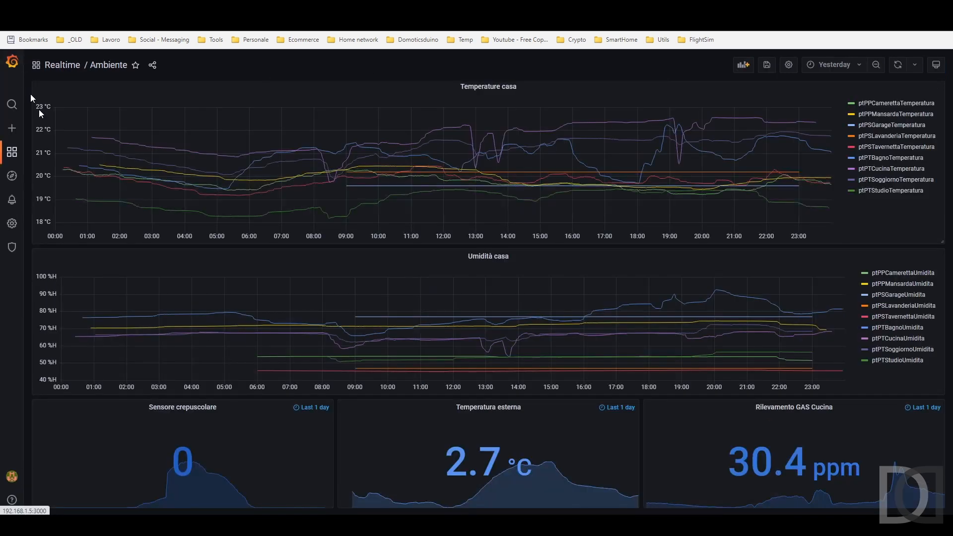
# Step: Set the Ambiente dashboard's time range to Previous week
pyautogui.click(853, 71)
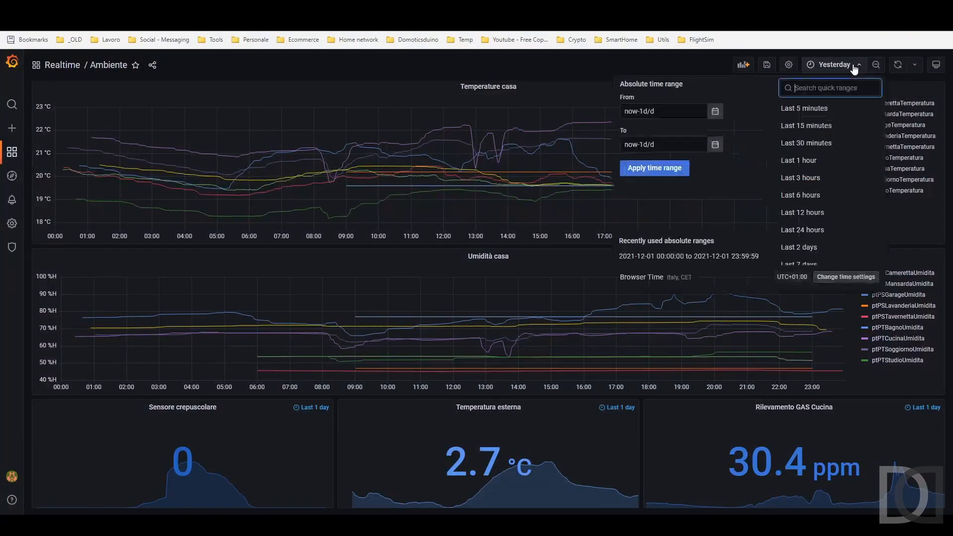
pyautogui.scroll(-5, 826, 218)
pyautogui.scroll(3, 827, 218)
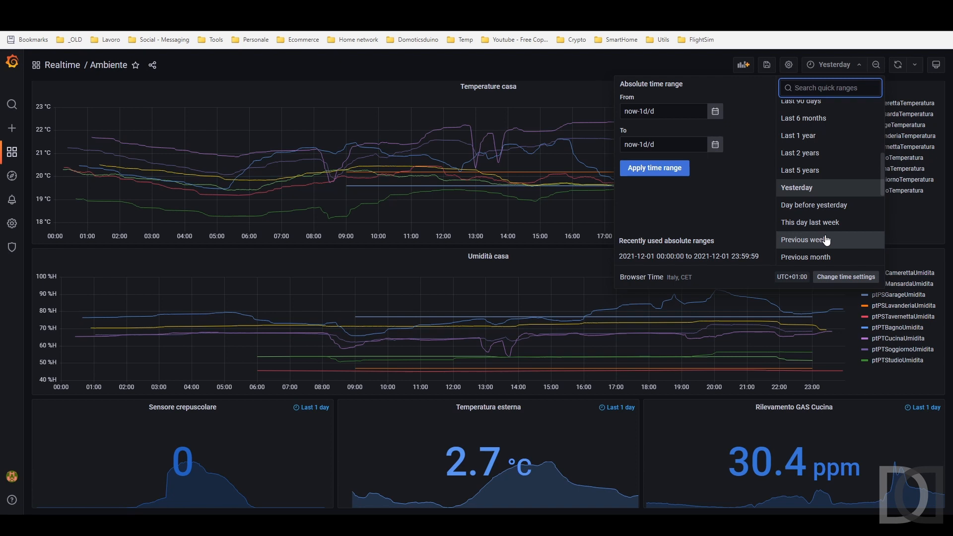
pyautogui.click(826, 239)
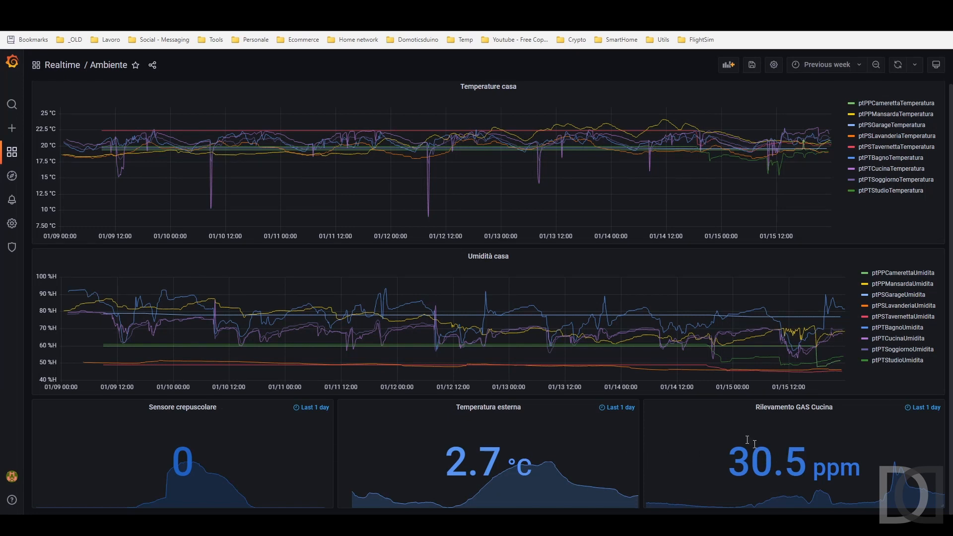
# Step: Switch to Dashboard Allarmi in the Realtime folder to examine the alarm charts
pyautogui.click(56, 65)
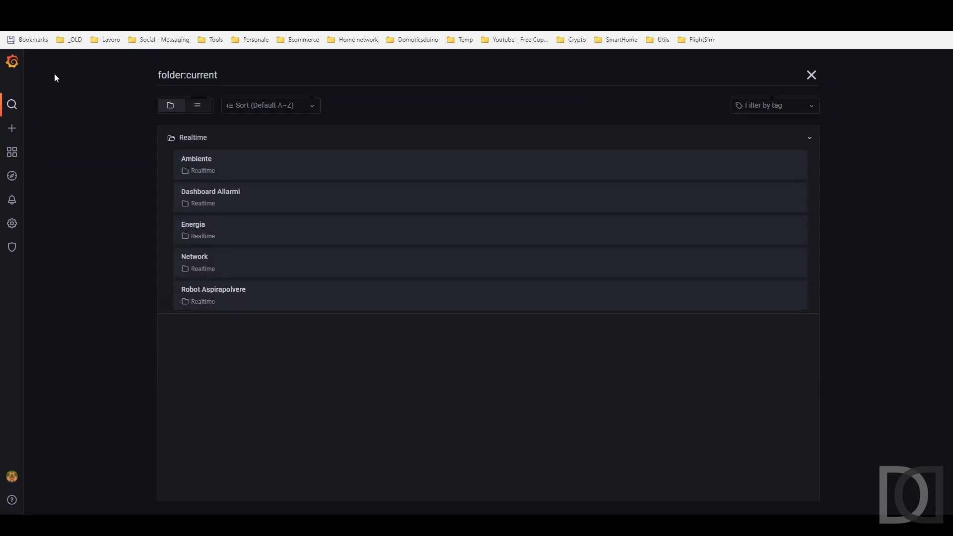
pyautogui.click(231, 194)
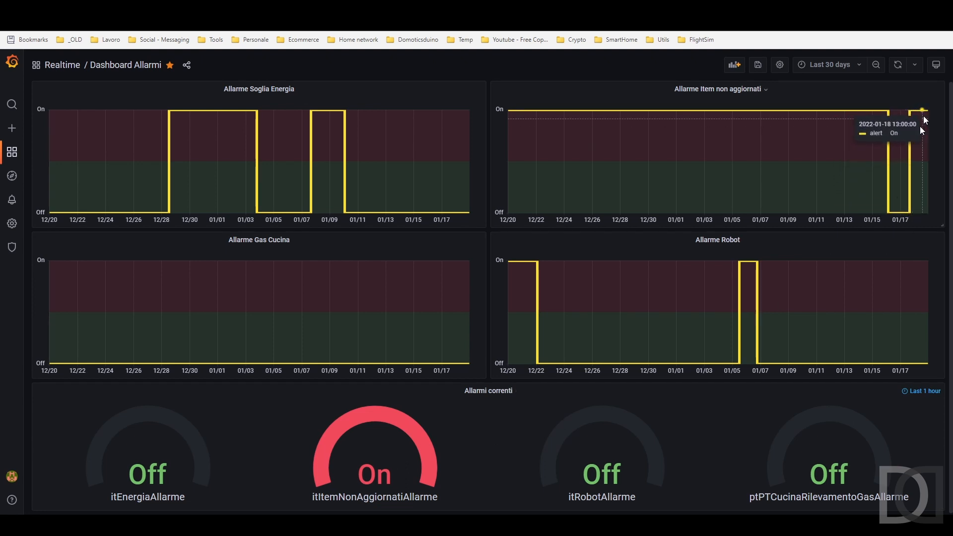
# Step: Open the Energia dashboard, isolate the Produzione FV series in the Produzione vs Consumi chart, and show all series again
pyautogui.click(62, 65)
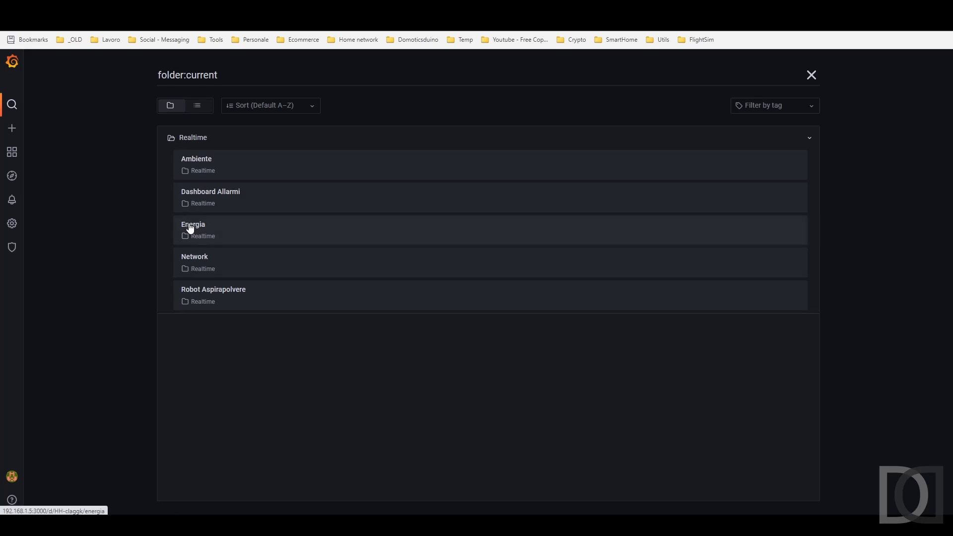
pyautogui.click(190, 227)
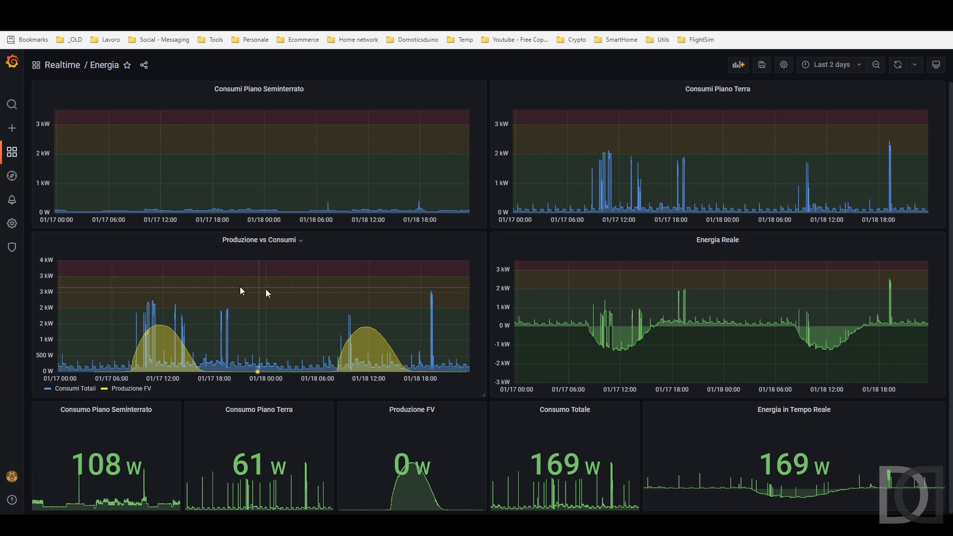
pyautogui.click(134, 390)
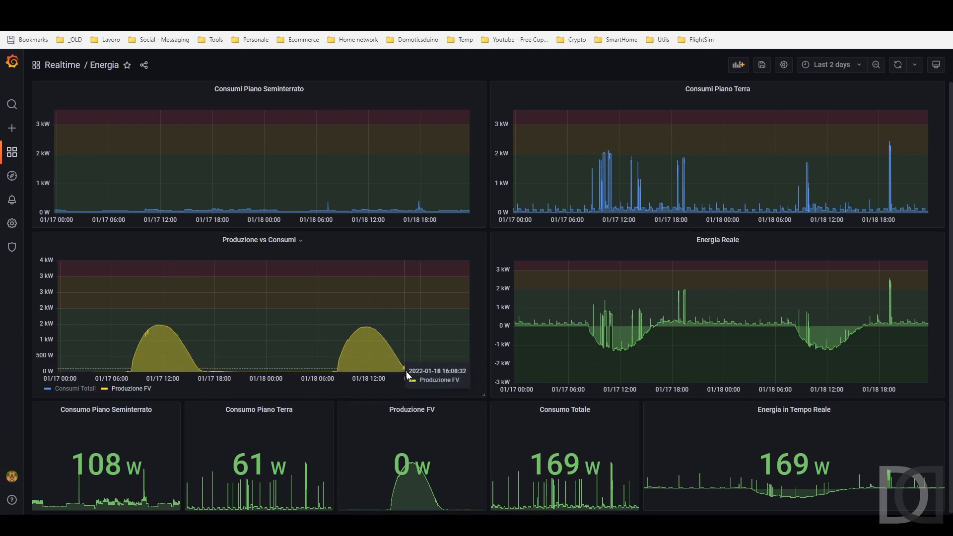
pyautogui.click(118, 392)
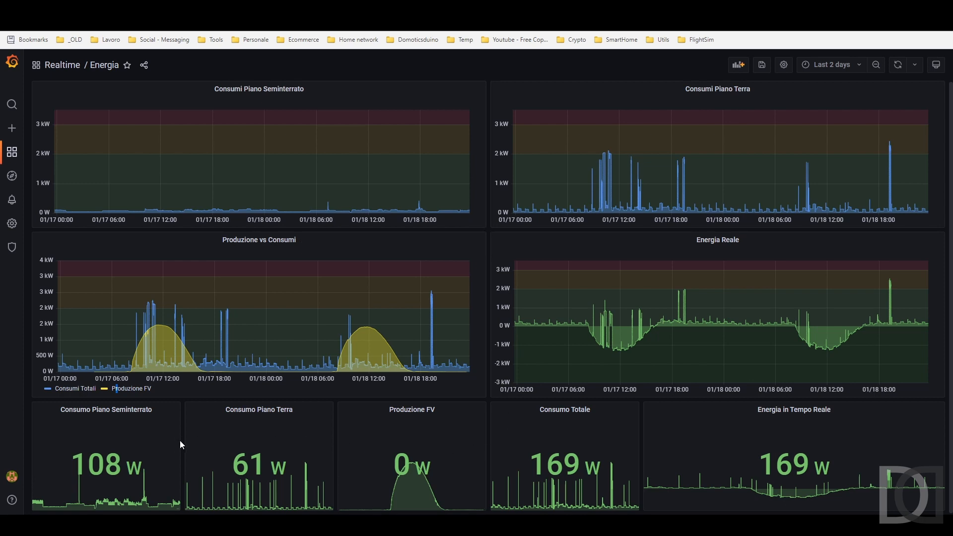
# Step: Open the Network dashboard in the Realtime folder and leave only its STATUS row expanded
pyautogui.click(51, 65)
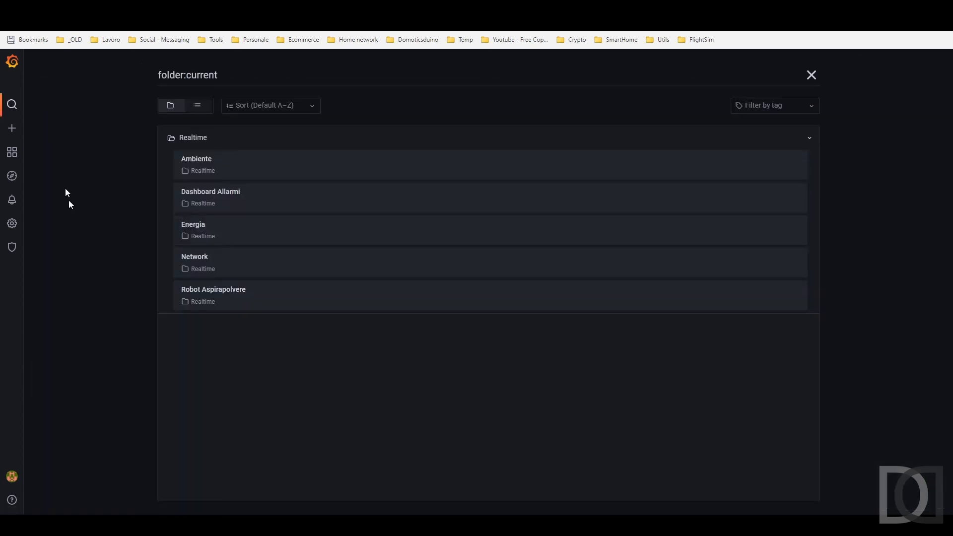
pyautogui.click(206, 256)
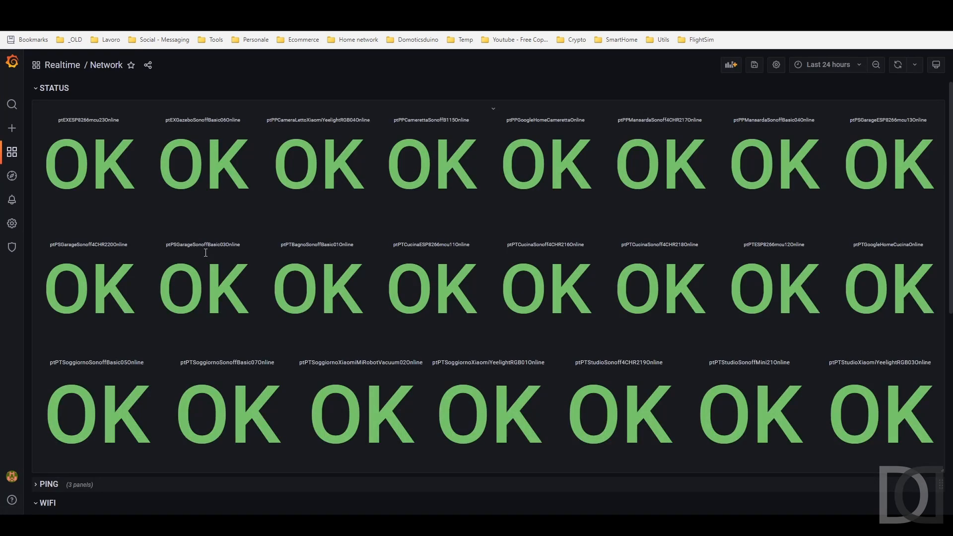
pyautogui.click(38, 89)
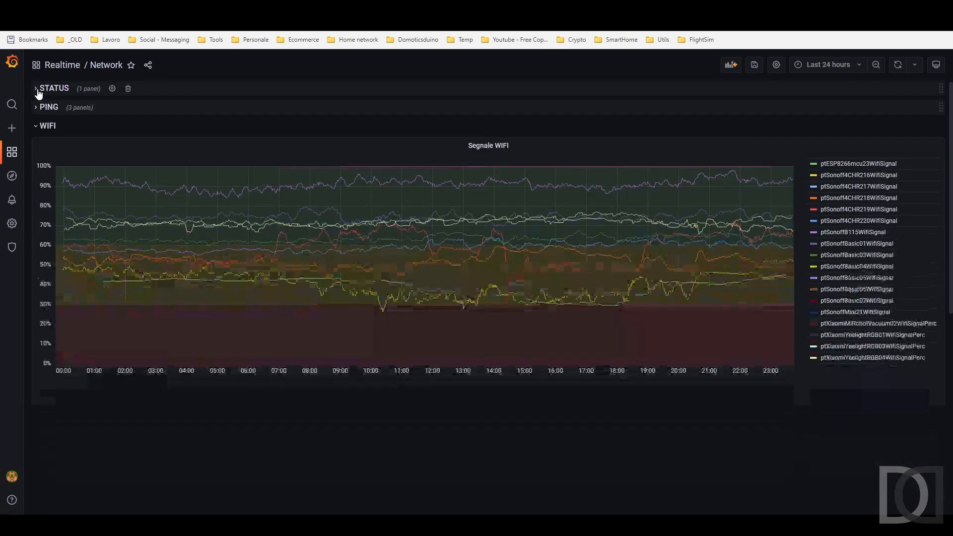
pyautogui.click(37, 127)
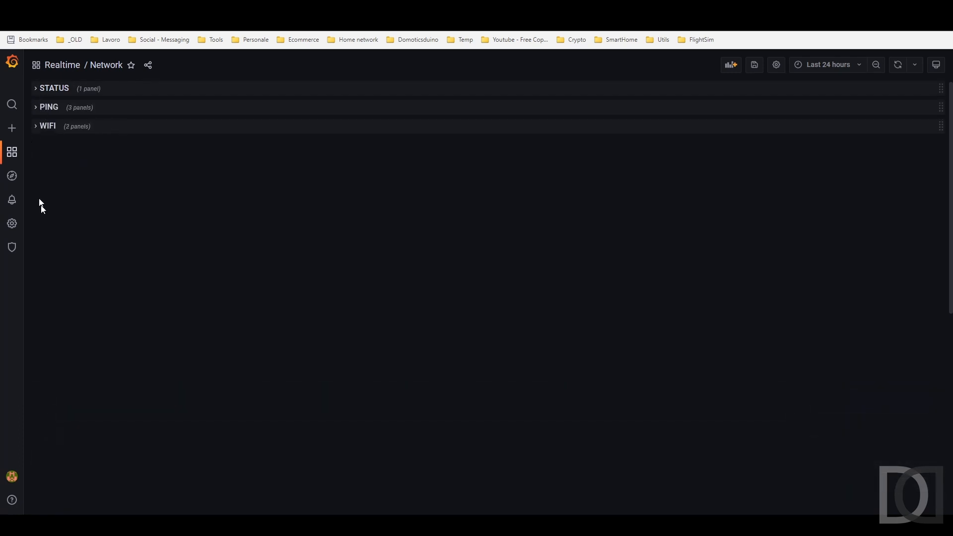
pyautogui.click(40, 92)
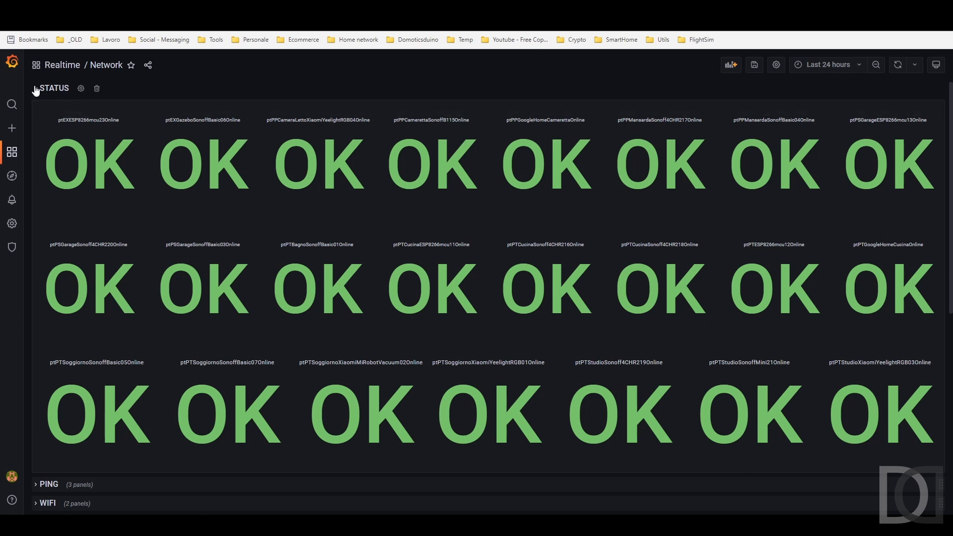
# Step: Expand the PING row instead of STATUS, and briefly isolate ptPSGarageSonoffBasic03Latency in the Dispositivi Esterni / Seminterrato chart
pyautogui.click(56, 89)
pyautogui.click(38, 107)
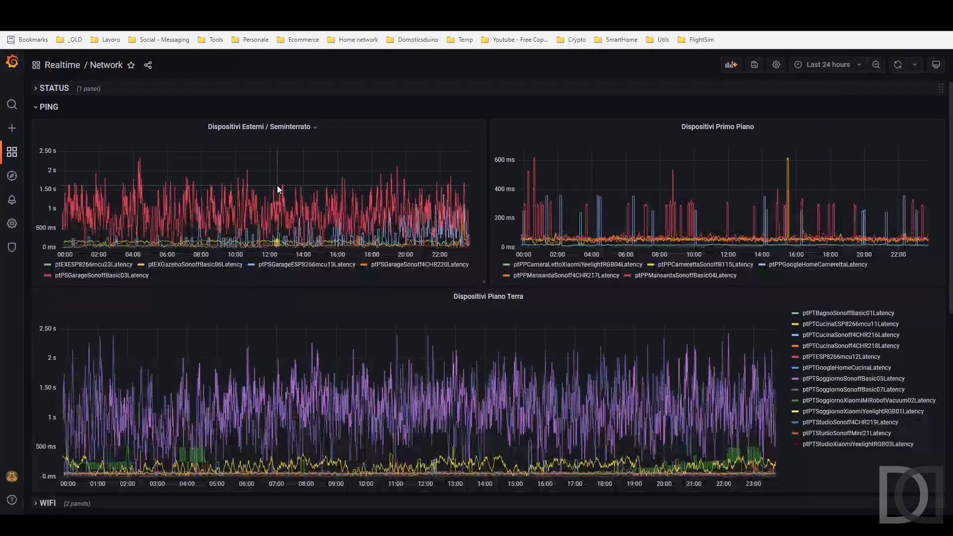
pyautogui.moveTo(285, 200)
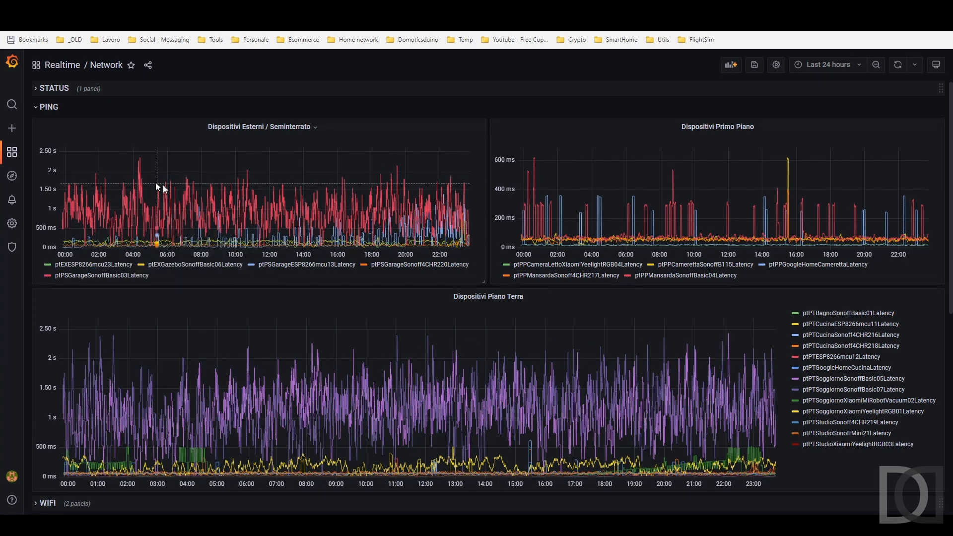
pyautogui.click(93, 275)
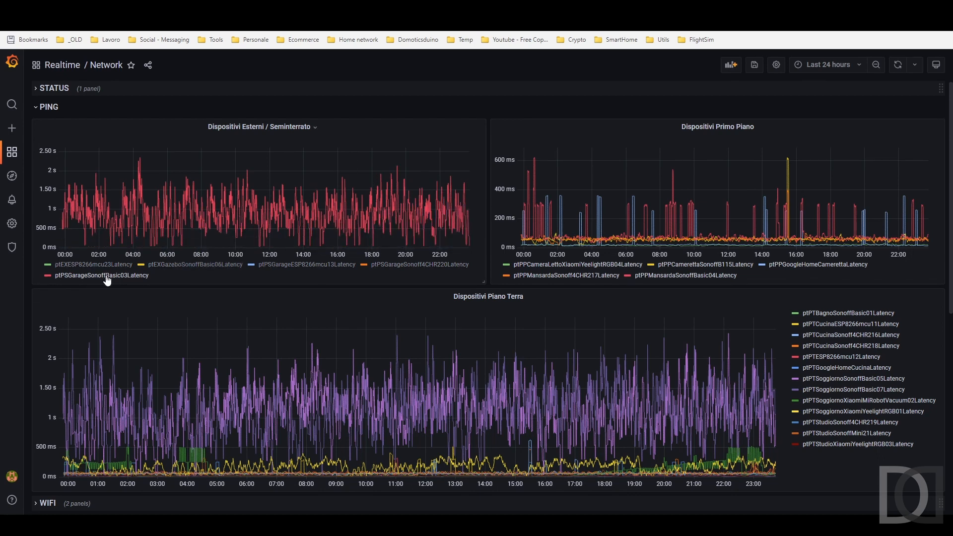
pyautogui.click(106, 276)
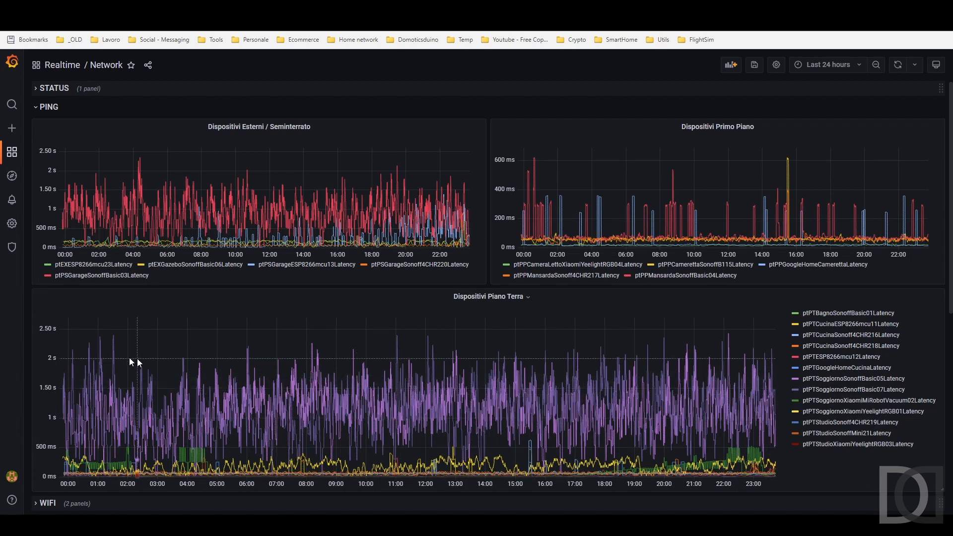
# Step: In the Dispositivi Piano Terra chart, isolate ptPTSoggiornoSonoffBasic07Latency, switch to ptPTSoggiornoSonoffBasic05Latency, and show all series again
pyautogui.click(825, 391)
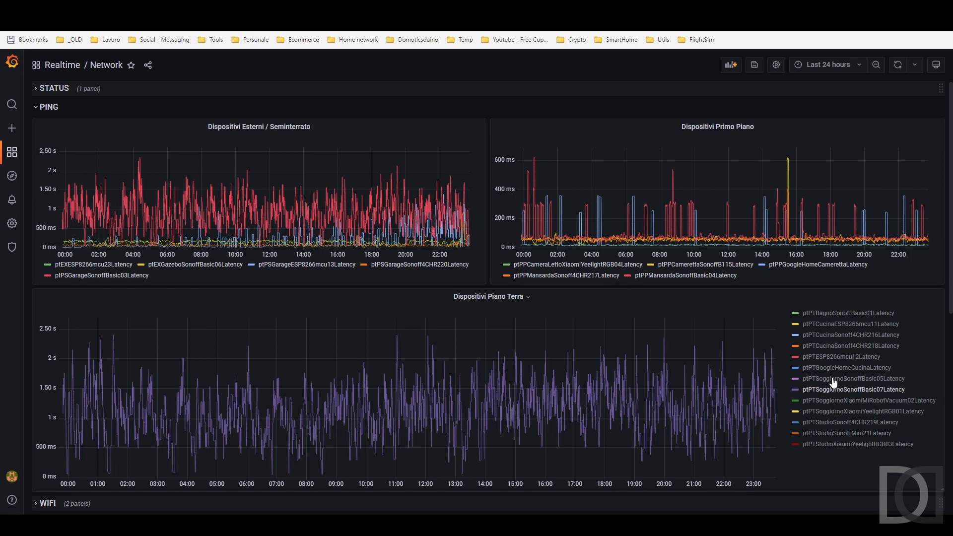
pyautogui.click(833, 380)
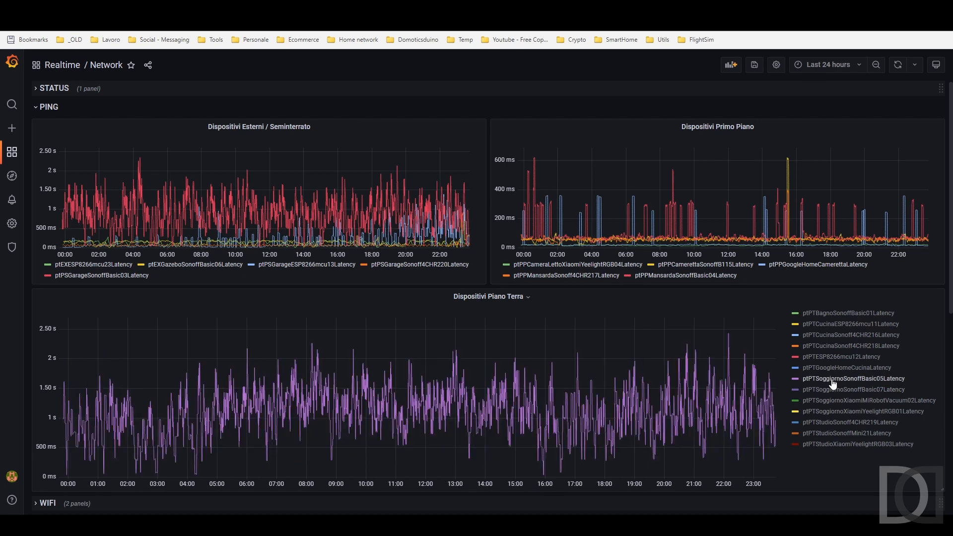
pyautogui.click(833, 381)
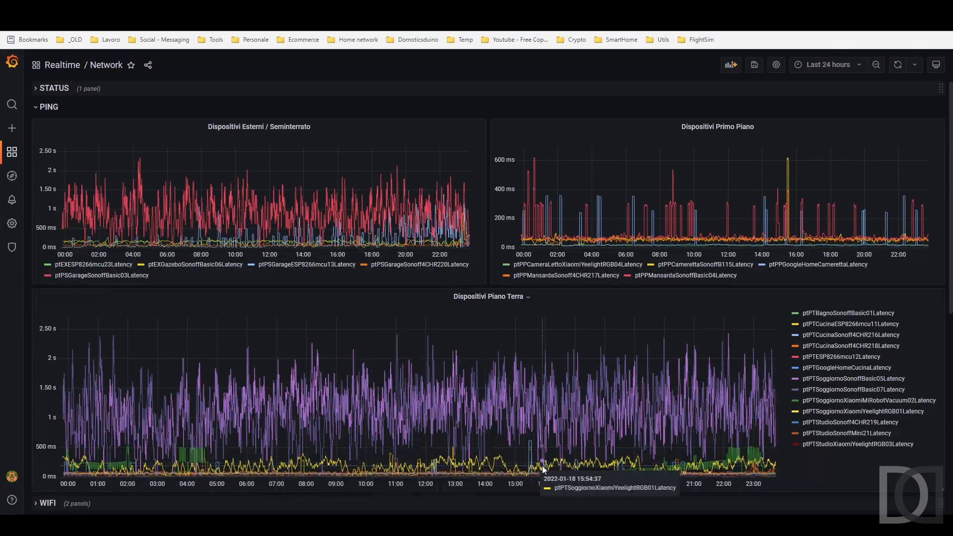
# Step: Expand the WIFI row instead of PING, and in Segnale WIFI isolate first ptSonoffBasic04WifiSignal and finally ptSonoff4CHR216WifiSignal
pyautogui.click(40, 109)
pyautogui.click(34, 127)
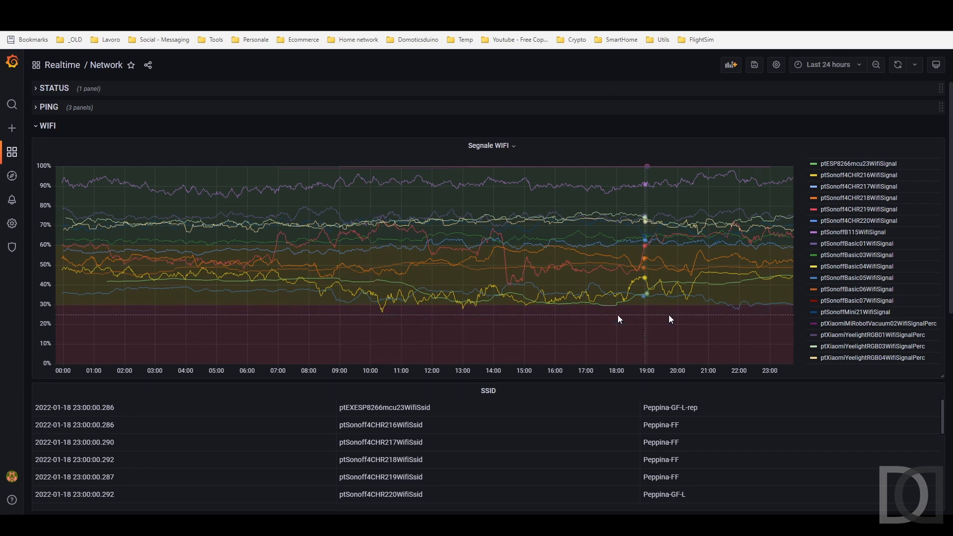
pyautogui.click(849, 270)
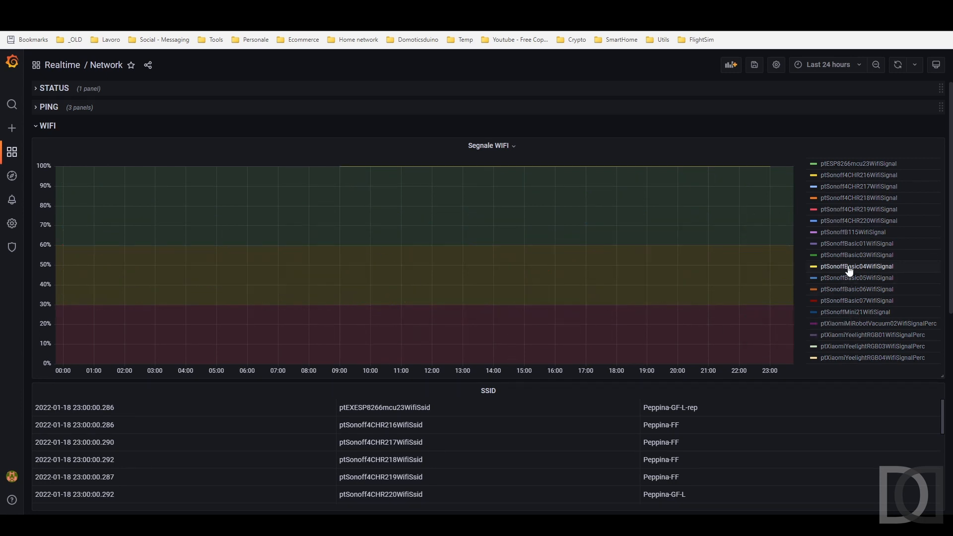
pyautogui.click(849, 268)
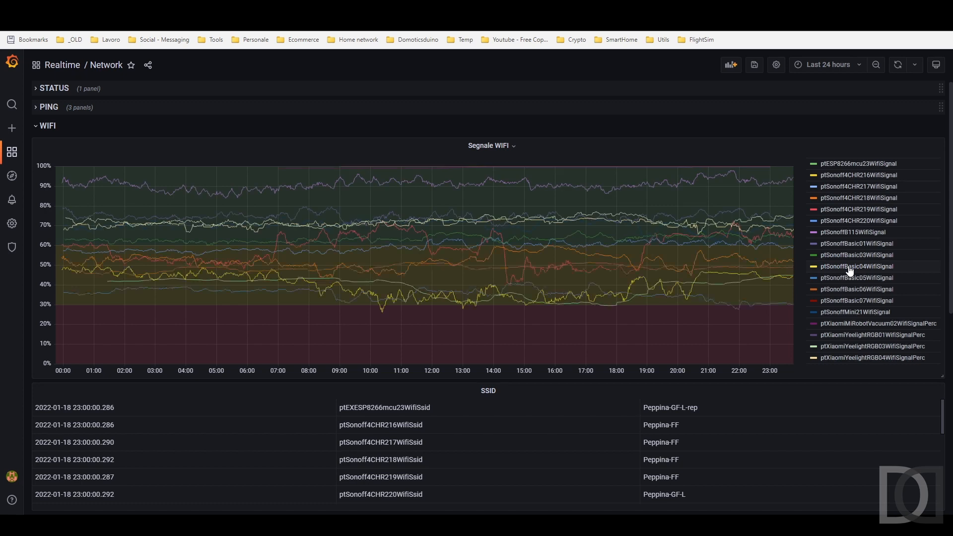
pyautogui.click(842, 176)
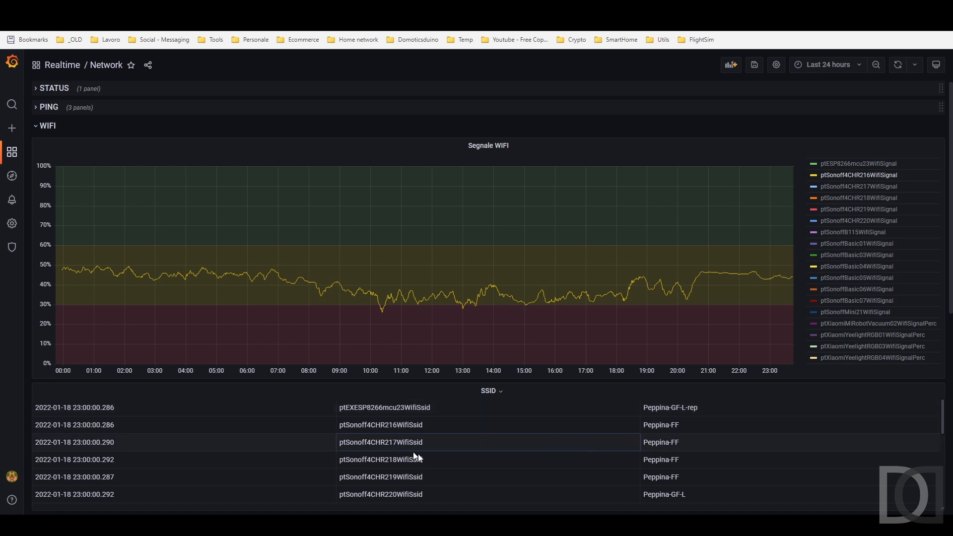
# Step: Read through the SSID table for each device's Wi-Fi network, and open the Robot Aspirapolvere dashboard
pyautogui.scroll(-5, 645, 426)
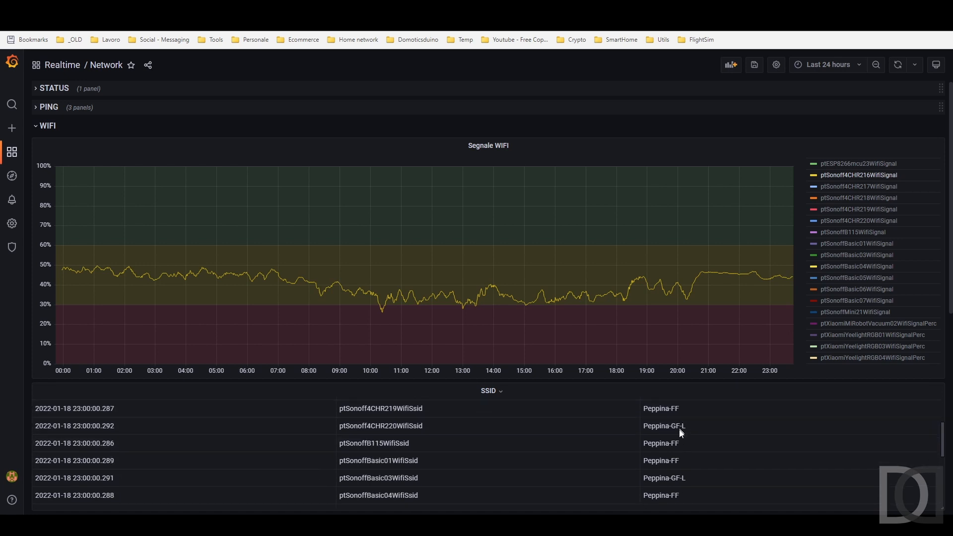
pyautogui.scroll(-2, 683, 444)
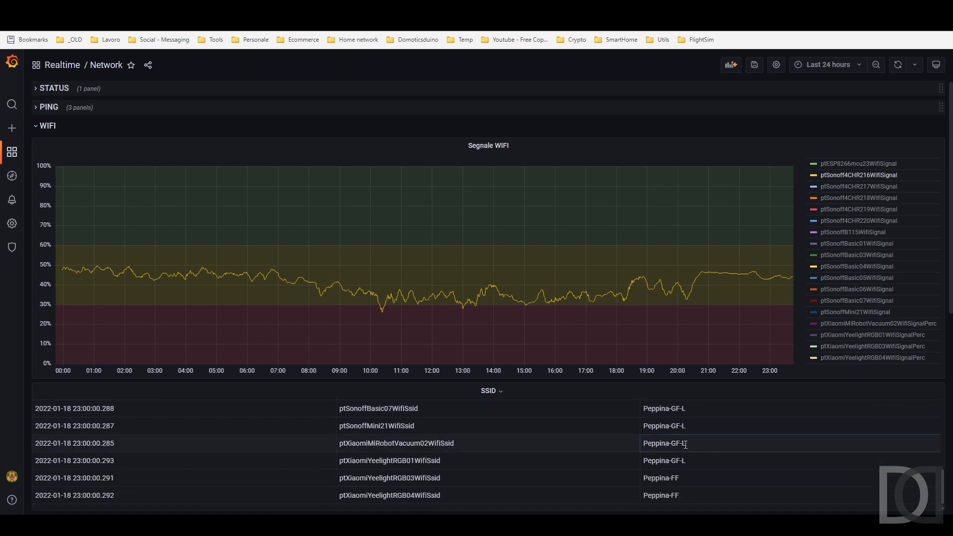
pyautogui.scroll(6, 684, 445)
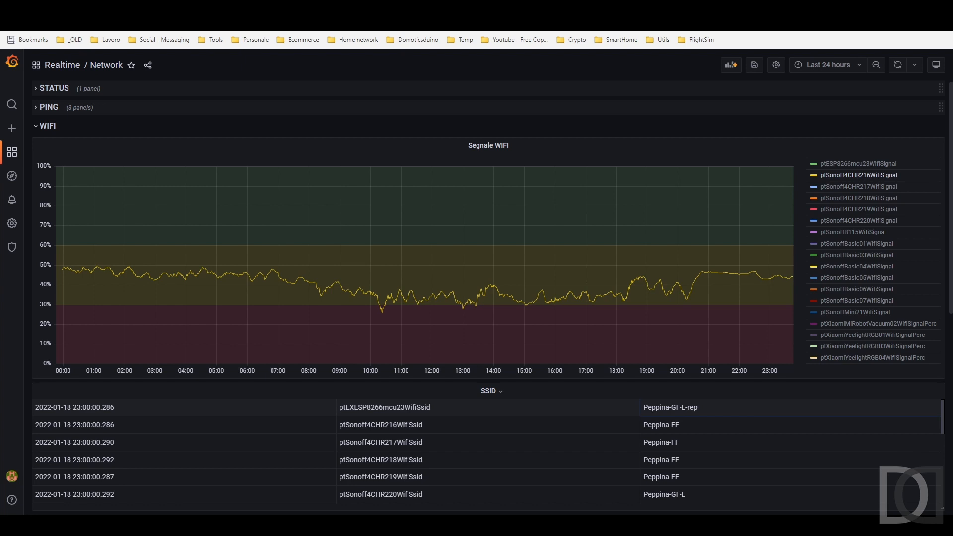
pyautogui.click(67, 63)
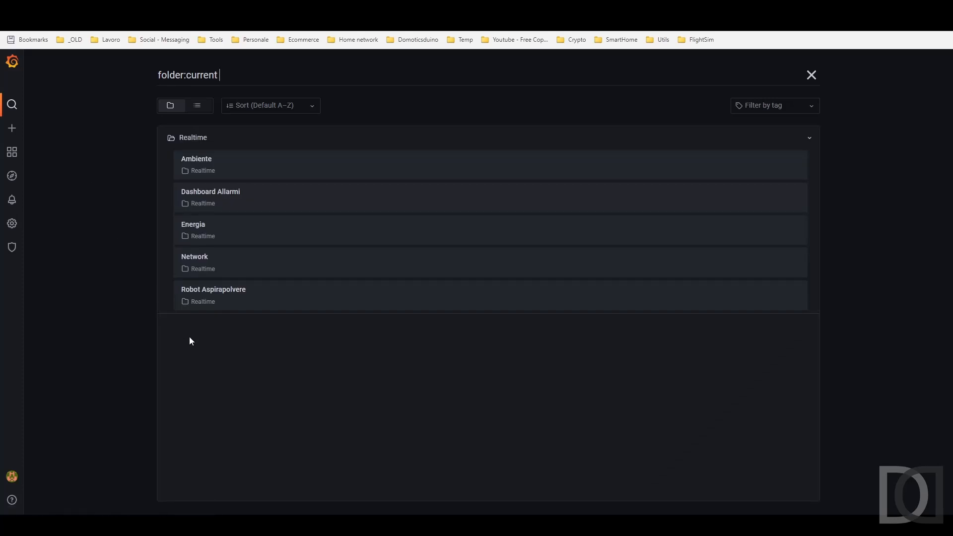
pyautogui.click(223, 295)
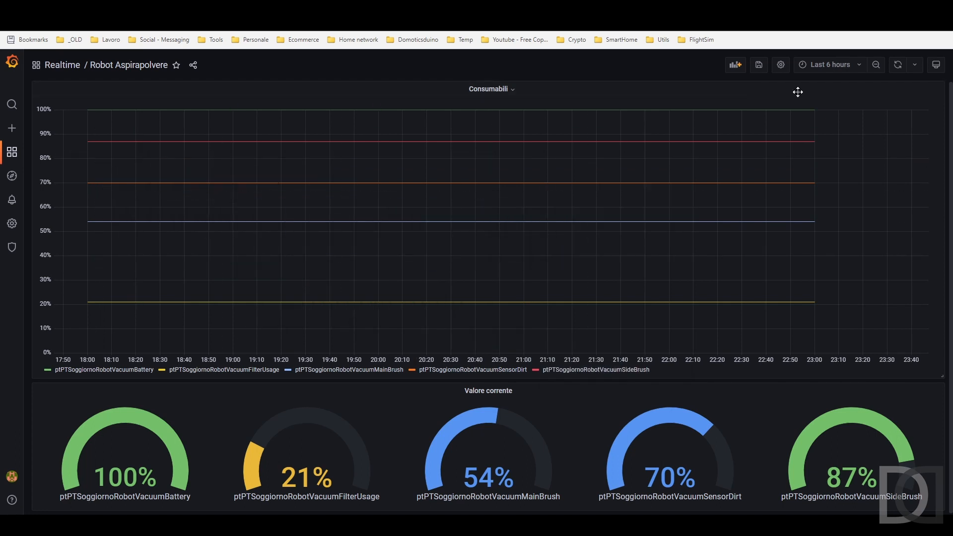
# Step: Set the Robot Aspirapolvere time range to Last 30 days and save the dashboard without making that range its default
pyautogui.click(830, 65)
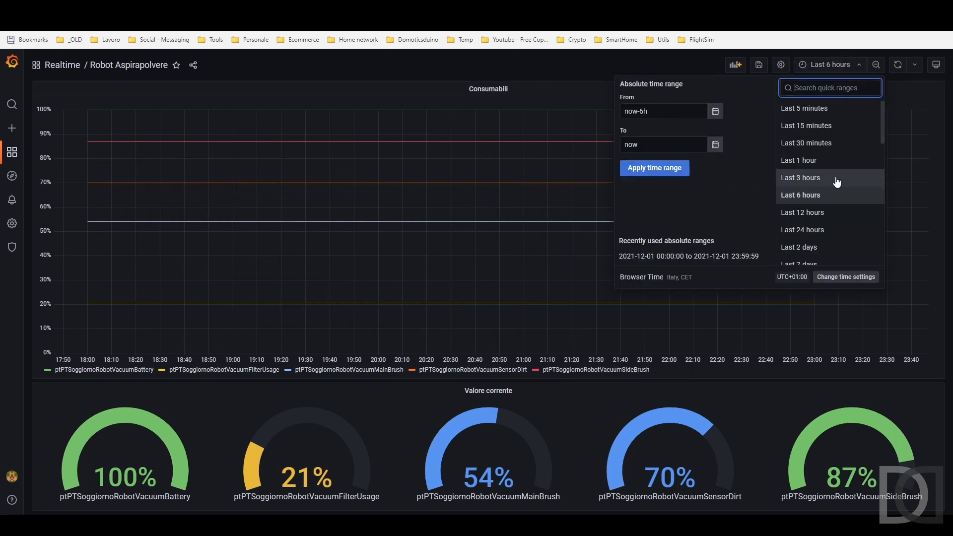
pyautogui.scroll(-1, 830, 208)
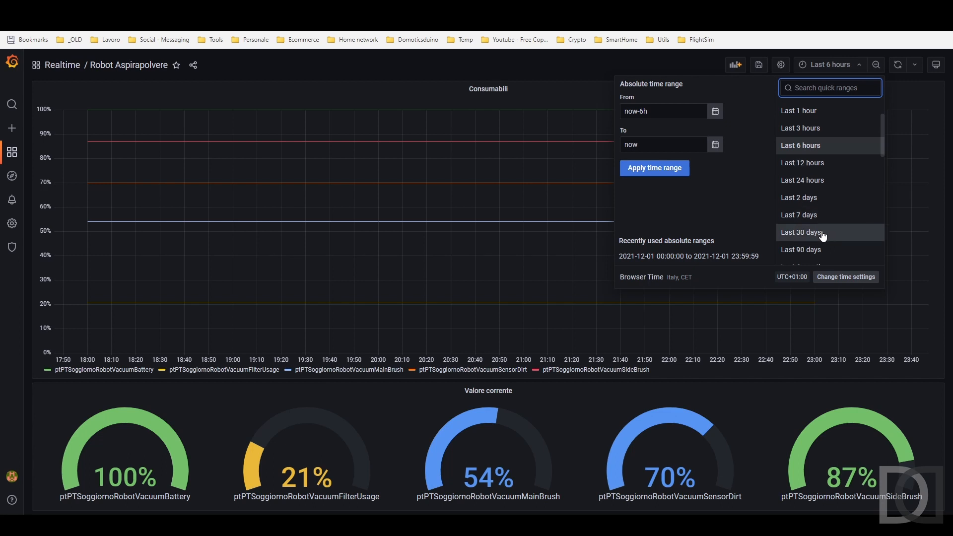
pyautogui.click(821, 233)
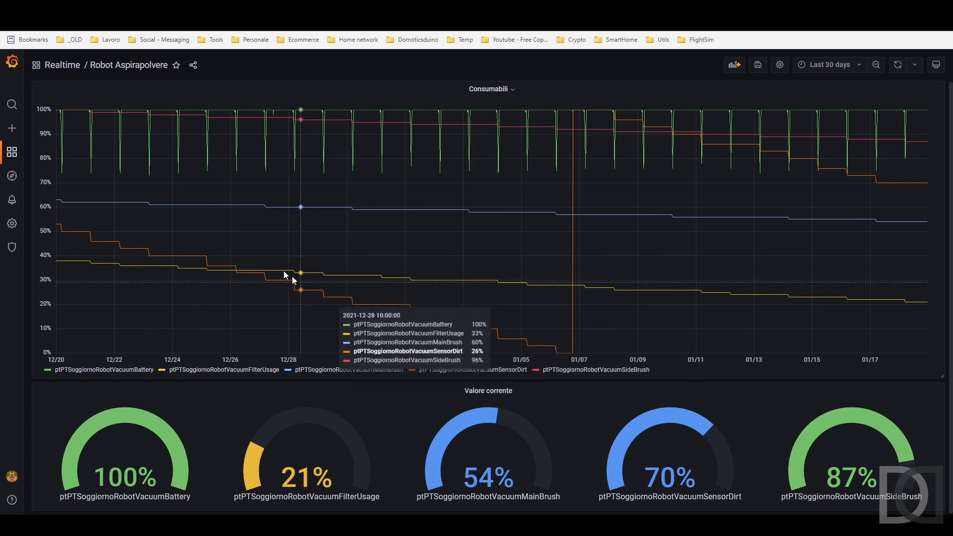
pyautogui.click(759, 68)
pyautogui.click(571, 209)
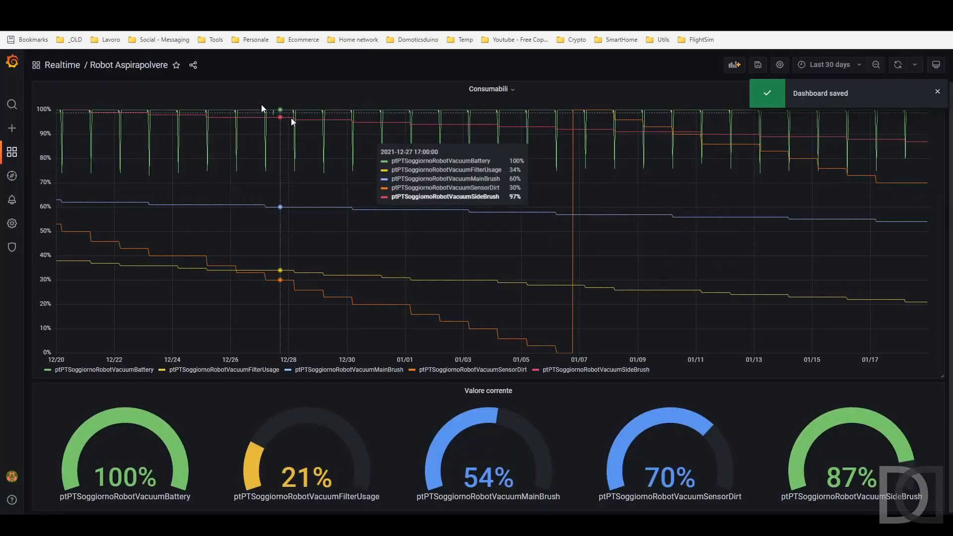
# Step: Examine the Allarme Robot chart in Dashboard Allarmi, and return to the Robot Aspirapolvere dashboard
pyautogui.click(64, 65)
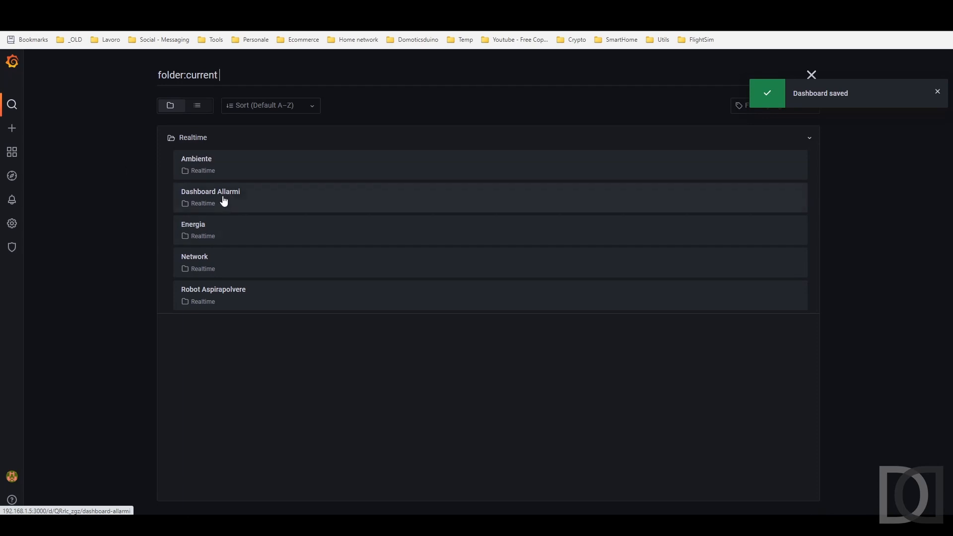
pyautogui.click(224, 193)
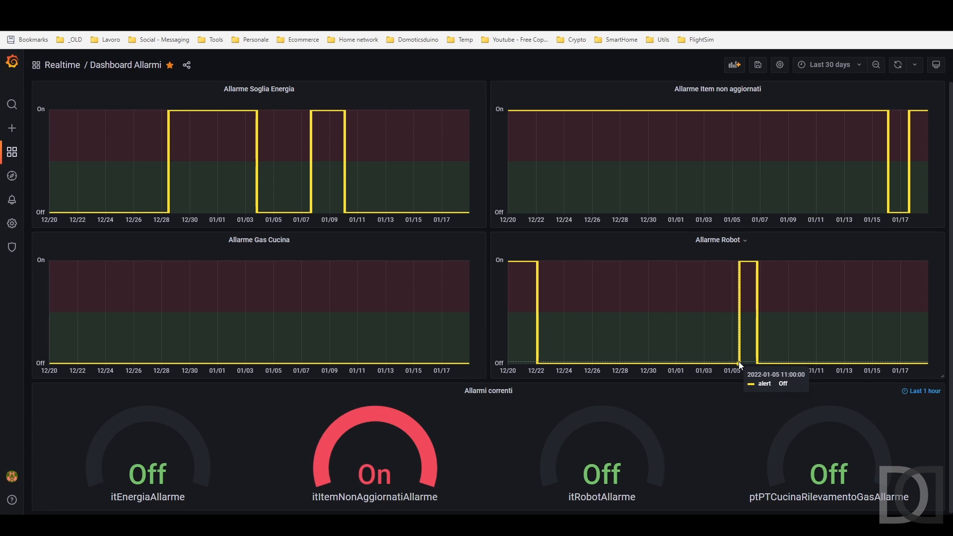
pyautogui.click(62, 65)
pyautogui.click(233, 296)
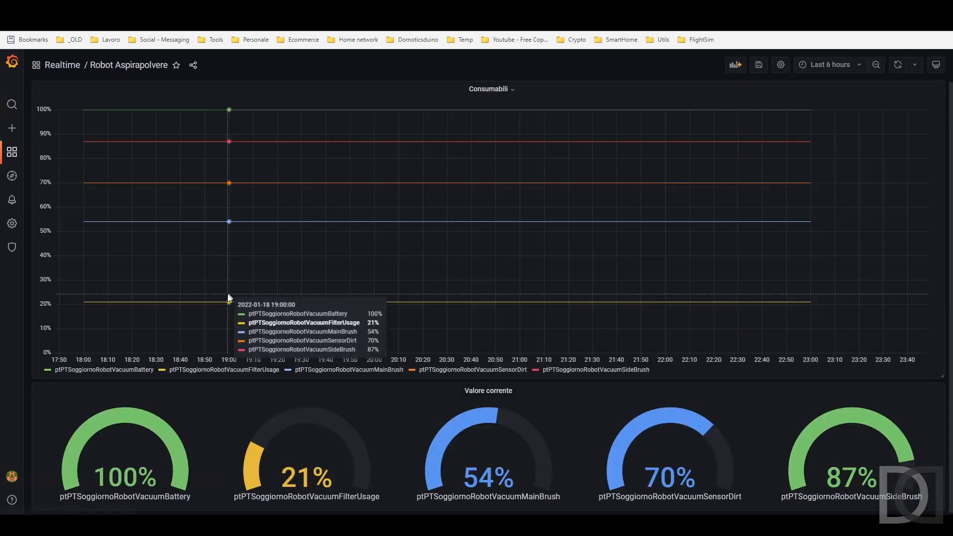
# Step: Set the Robot Aspirapolvere time range to Last 30 days and save the dashboard with it as the default
pyautogui.click(829, 65)
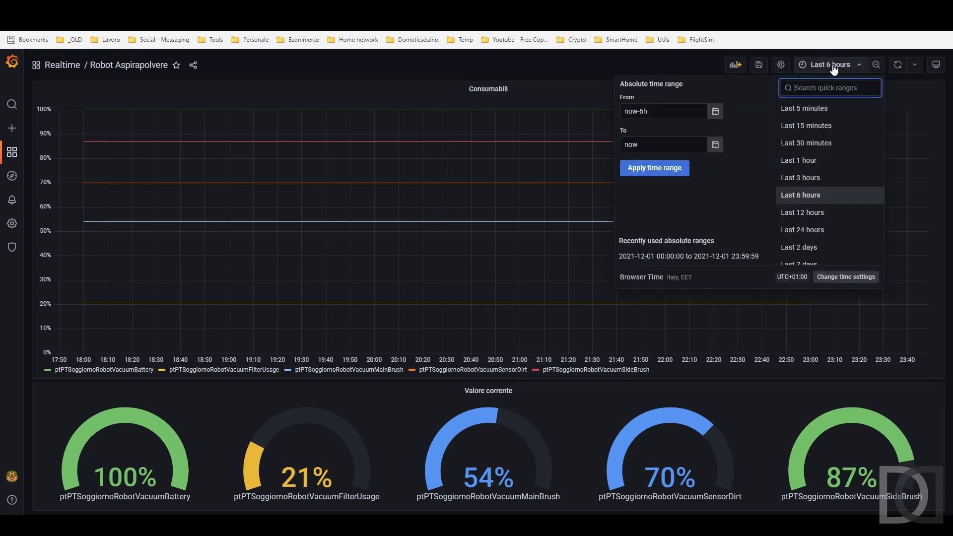
pyautogui.scroll(-2, 818, 247)
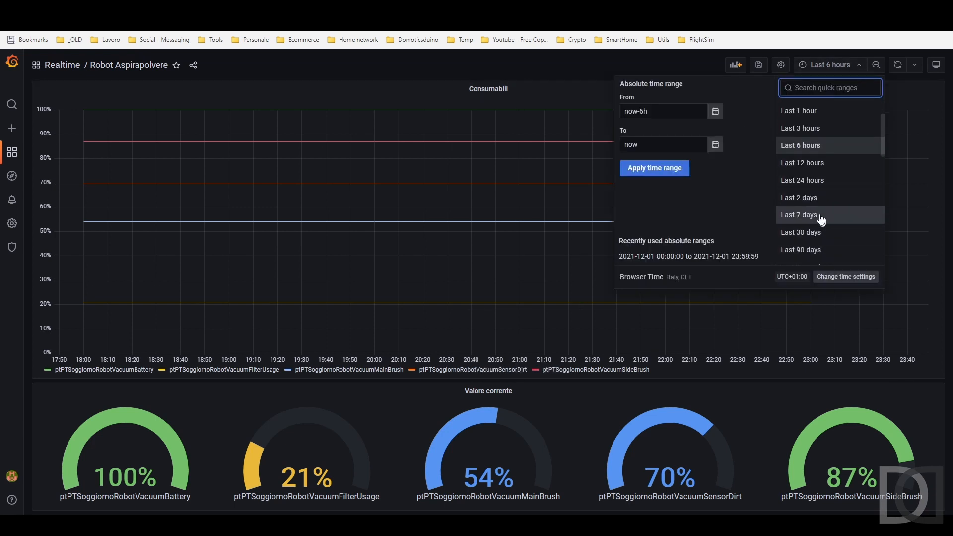
pyautogui.click(813, 233)
pyautogui.click(757, 65)
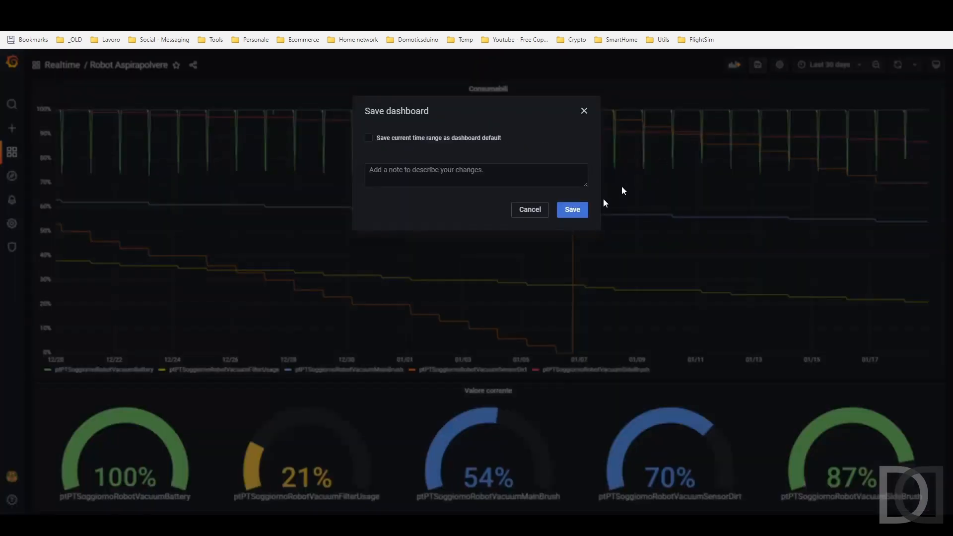
pyautogui.click(386, 135)
pyautogui.click(572, 212)
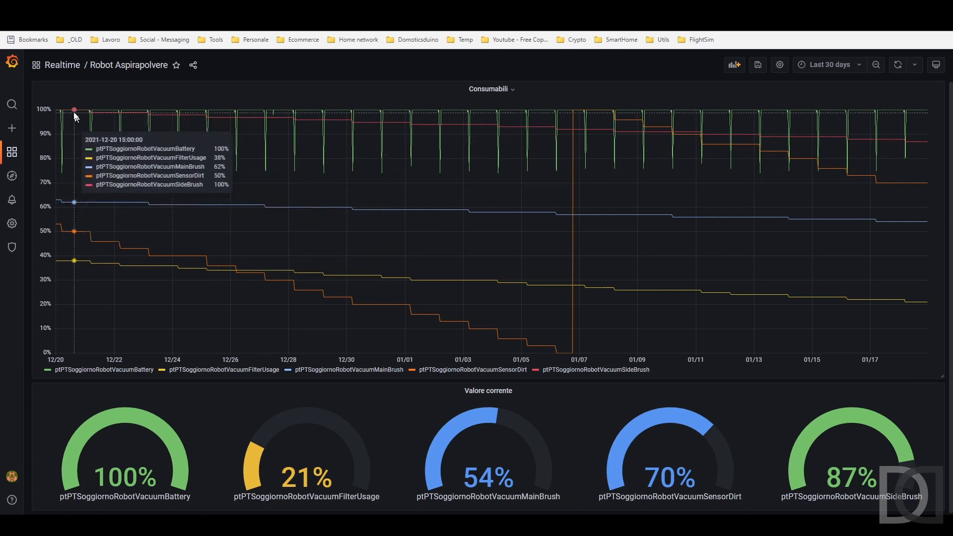
# Step: Isolate the ptPTSoggiornoRobotVacuumBattery series in the Consumabili chart and view it over the Last 7 days
pyautogui.click(109, 371)
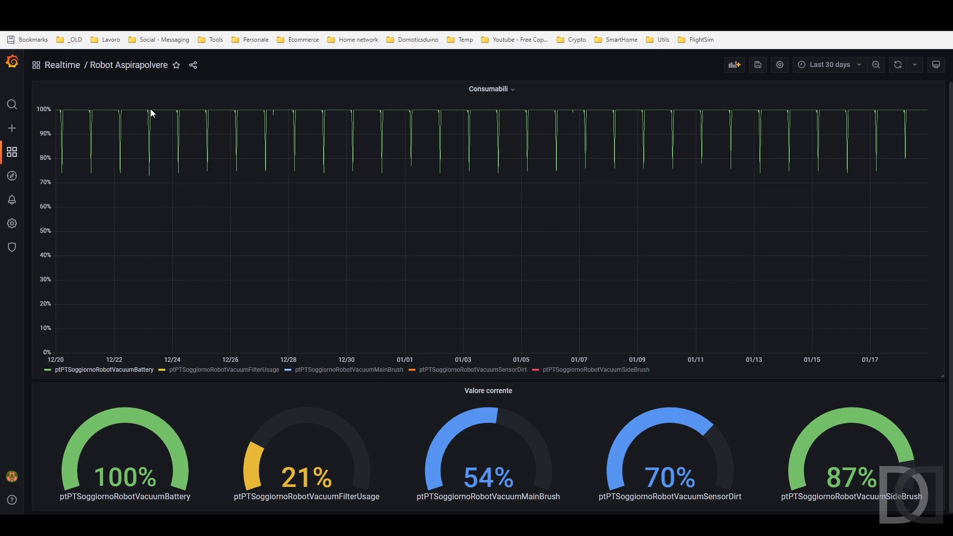
pyautogui.click(823, 70)
pyautogui.scroll(-1, 814, 239)
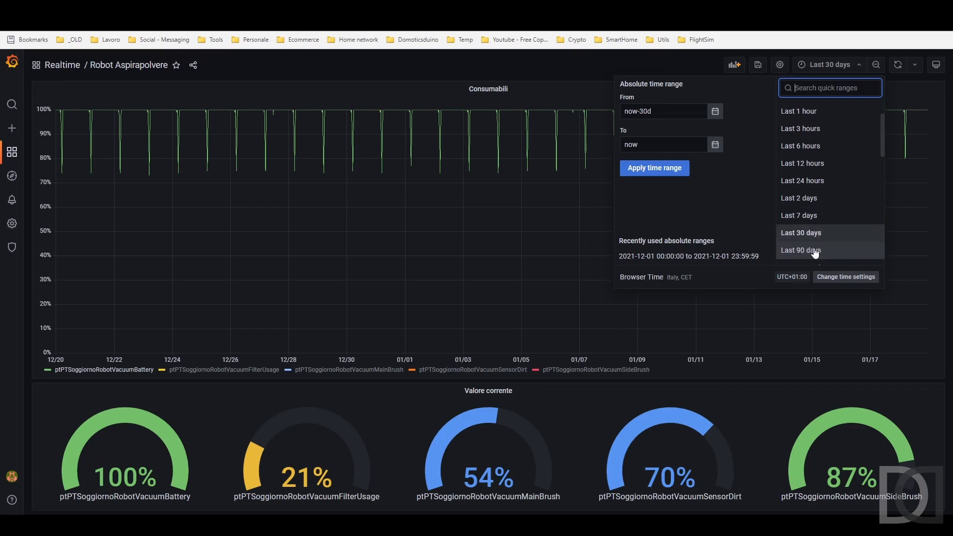
pyautogui.click(812, 219)
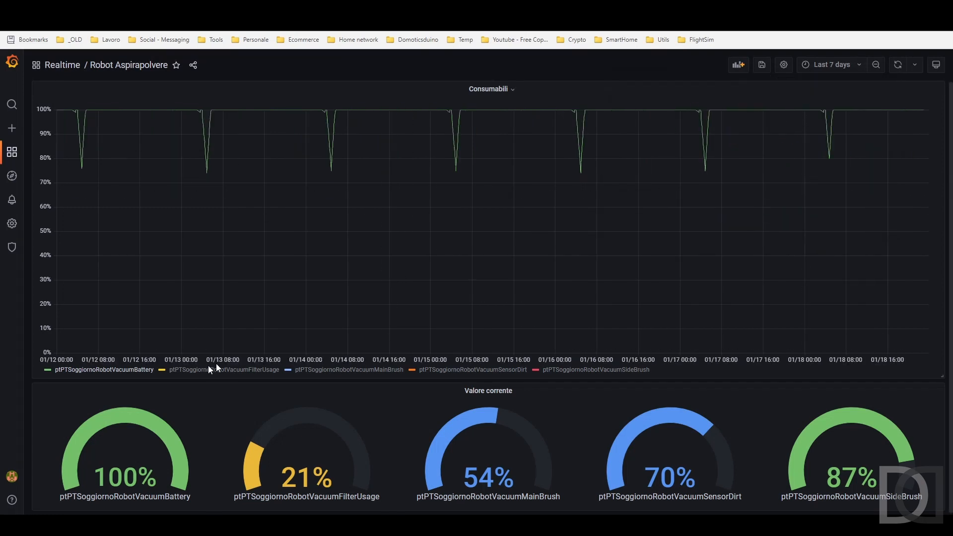
# Step: Show all series in the Consumabili chart again and save the dashboard with Last 7 days as its default time range
pyautogui.click(110, 370)
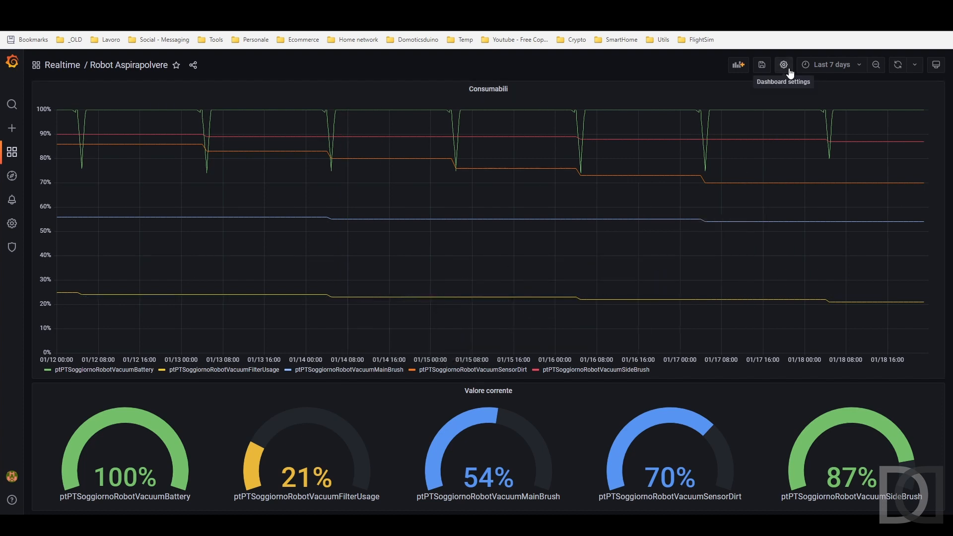
pyautogui.click(761, 66)
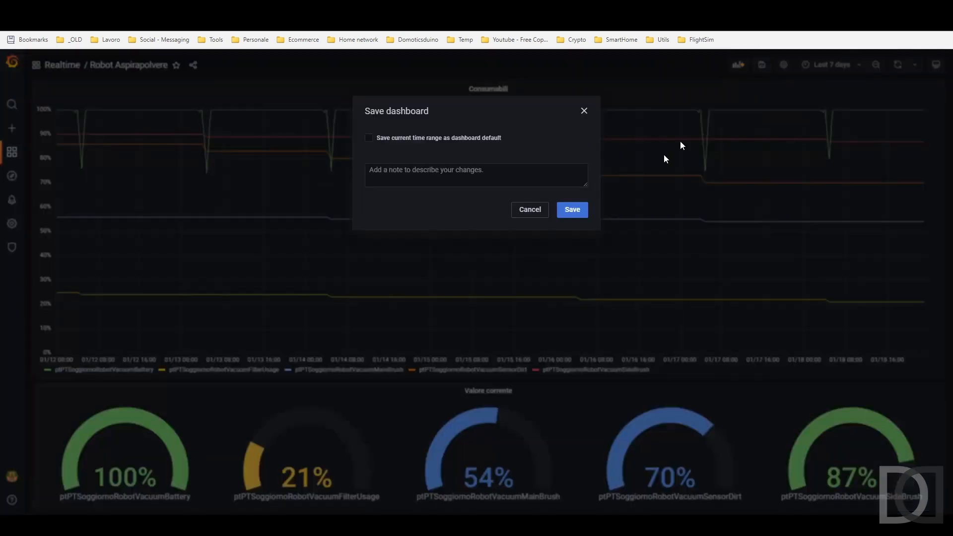
pyautogui.click(427, 138)
pyautogui.click(579, 210)
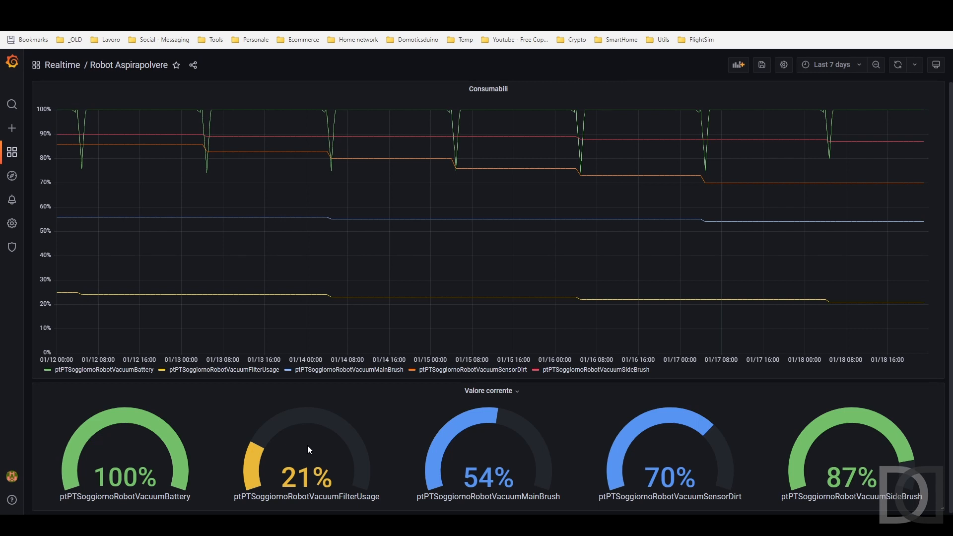
# Step: Open Explore on the InfluxDB source and remove the mean() aggregation and the time grouping from query A
pyautogui.click(64, 65)
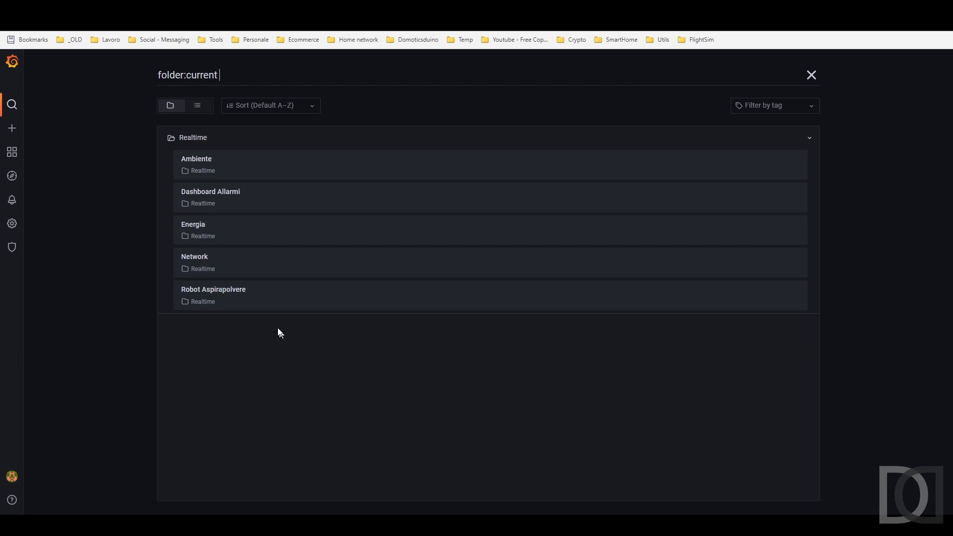
pyautogui.click(12, 178)
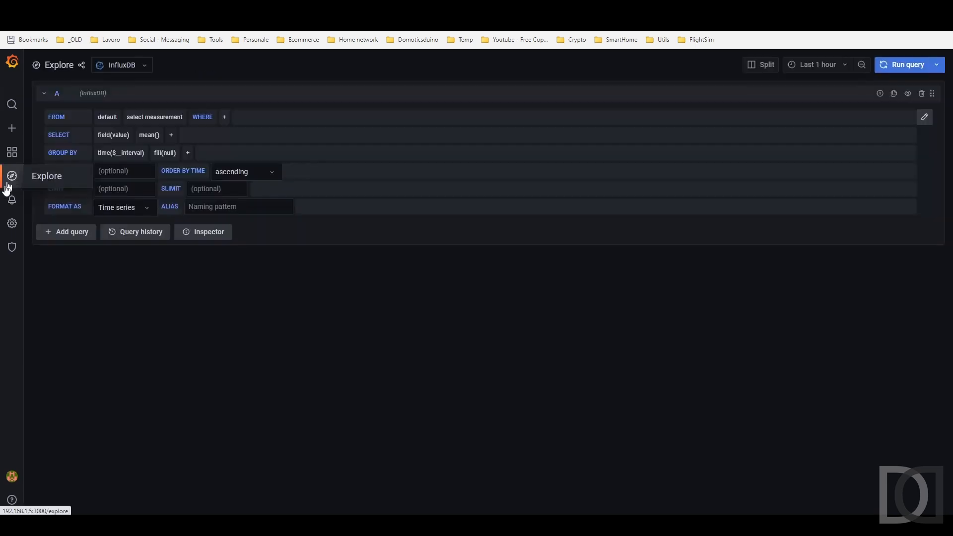
pyautogui.click(143, 140)
pyautogui.click(149, 145)
pyautogui.click(107, 153)
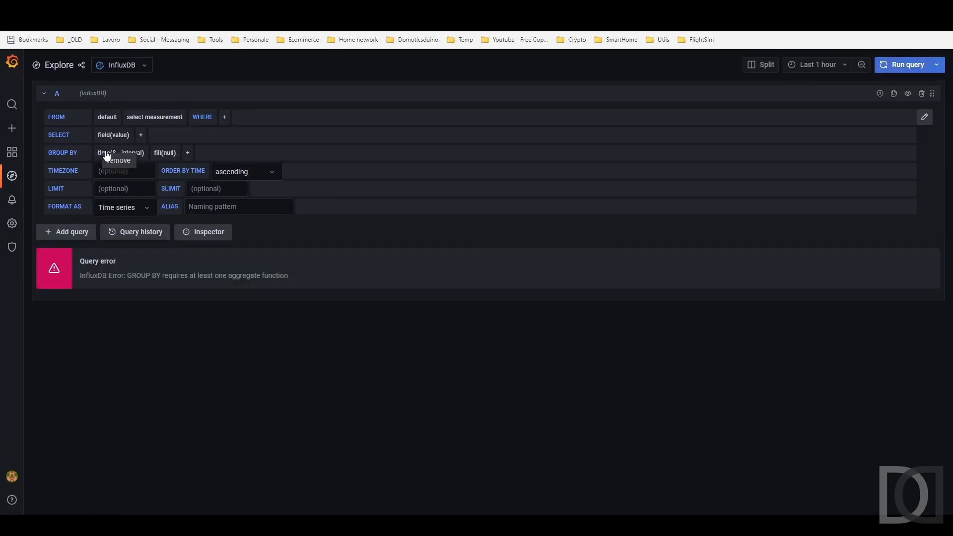
pyautogui.click(120, 162)
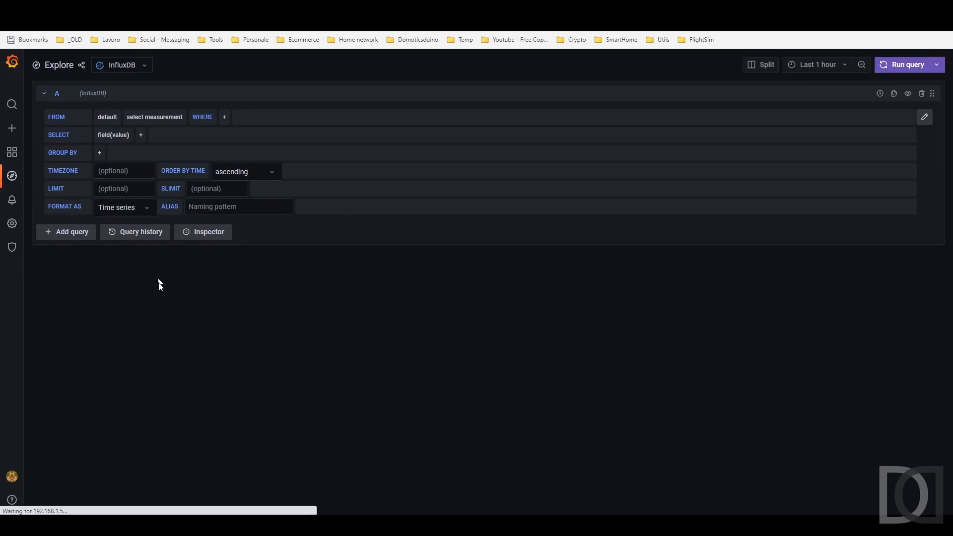
# Step: Set query A to the luce measurement, filtered where item equals ptEXNotturnaLuce
pyautogui.click(155, 119)
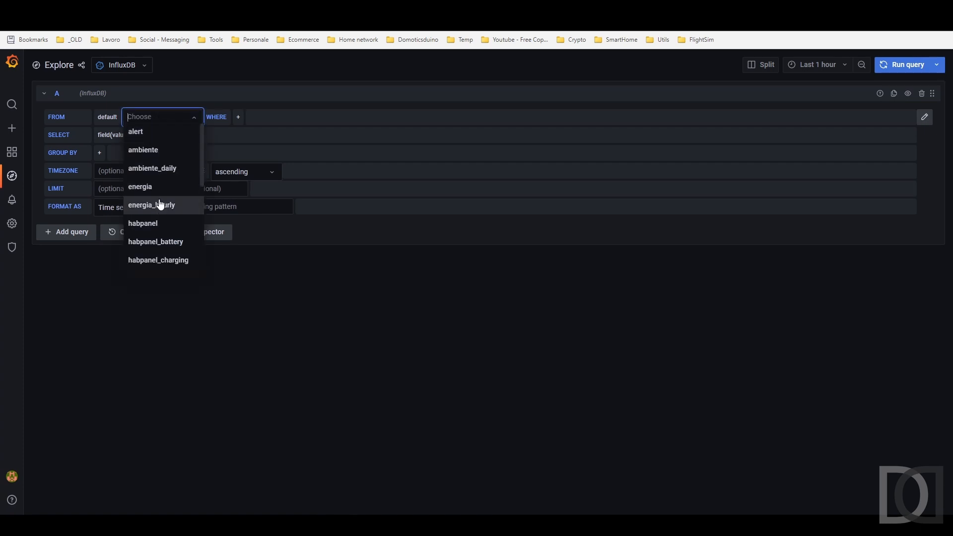
pyautogui.scroll(-3, 160, 205)
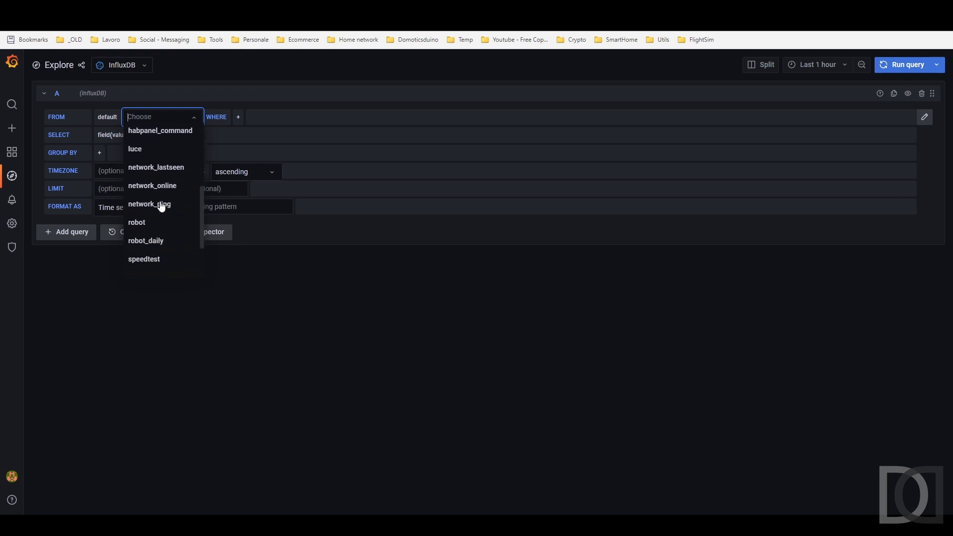
pyautogui.scroll(2, 151, 205)
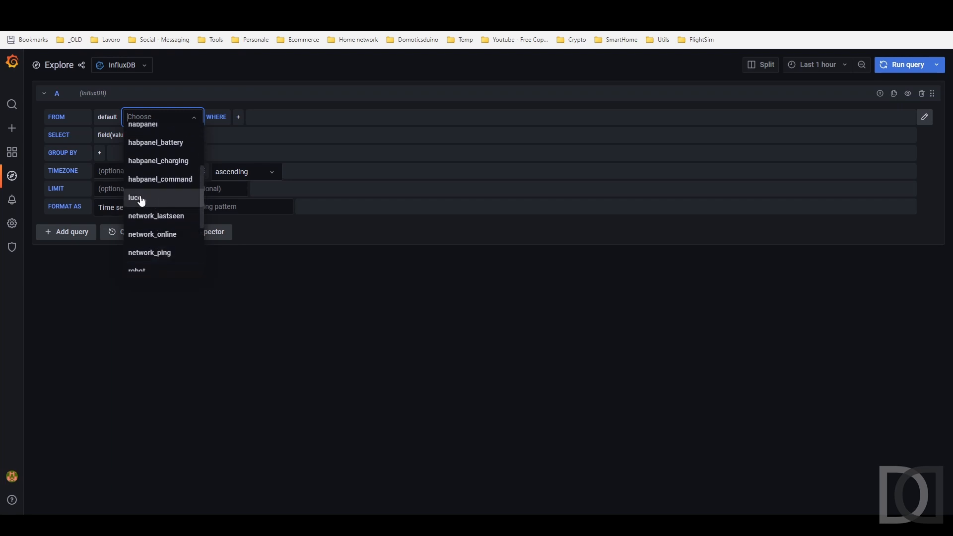
pyautogui.click(142, 198)
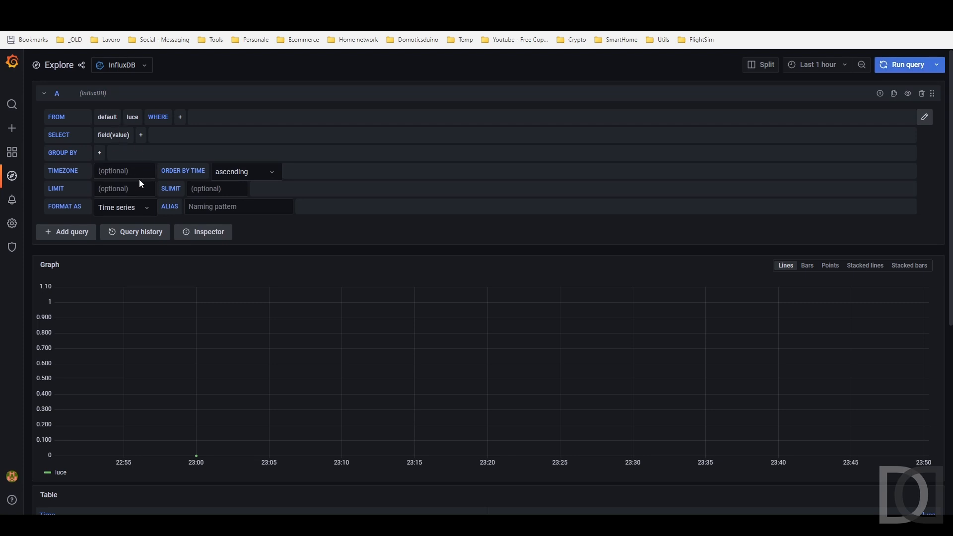
pyautogui.click(180, 118)
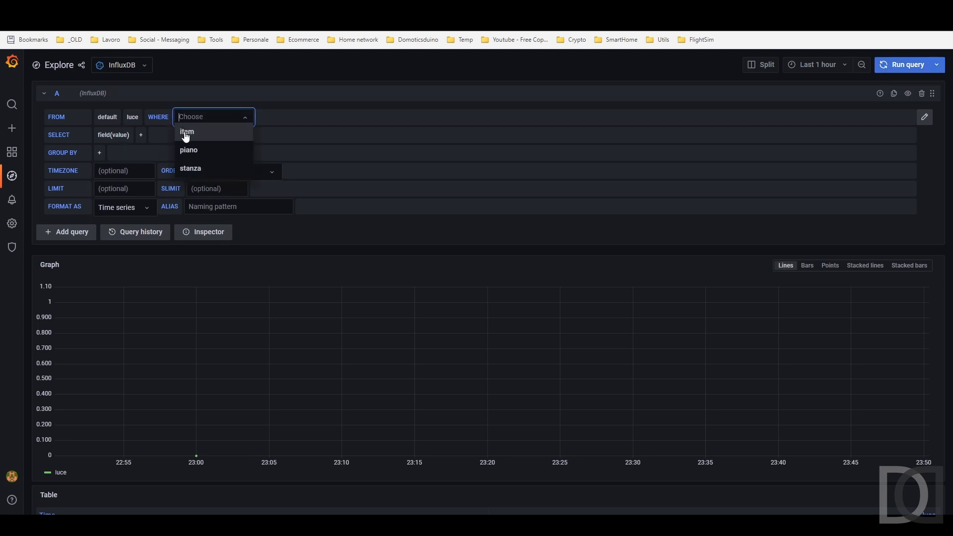
pyautogui.click(185, 134)
pyautogui.click(223, 117)
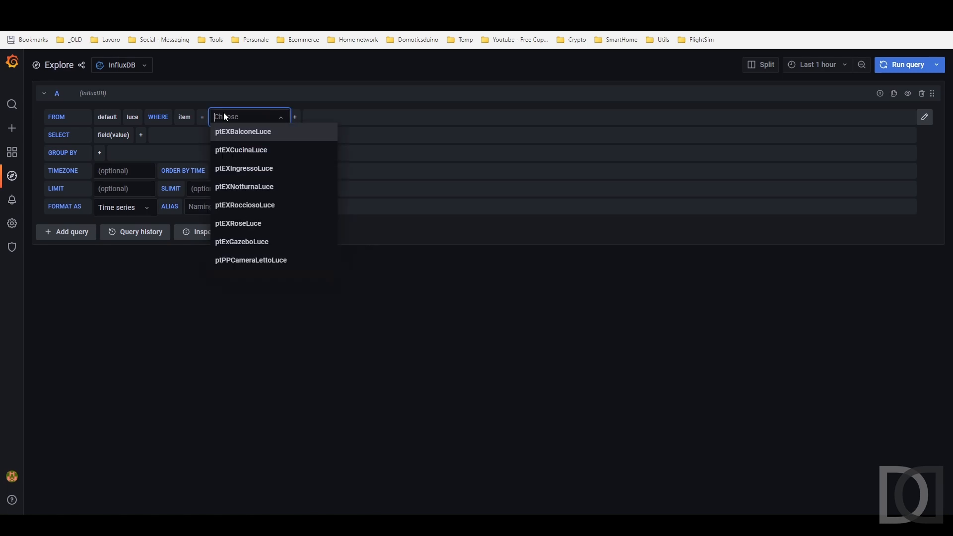
pyautogui.click(262, 188)
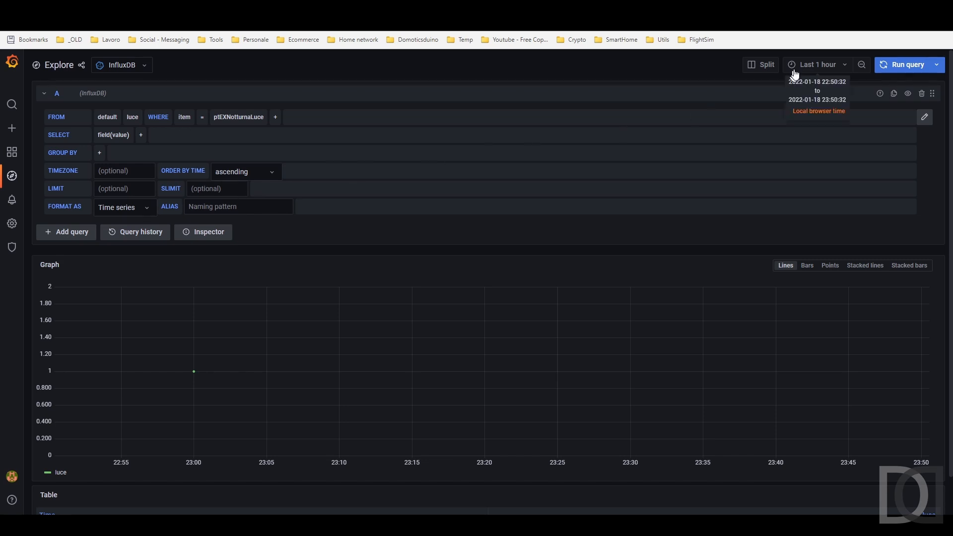
# Step: Set the Explore time range to Last 7 days and inspect the light's on and off transitions in the graph
pyautogui.click(819, 66)
pyautogui.scroll(-1, 815, 215)
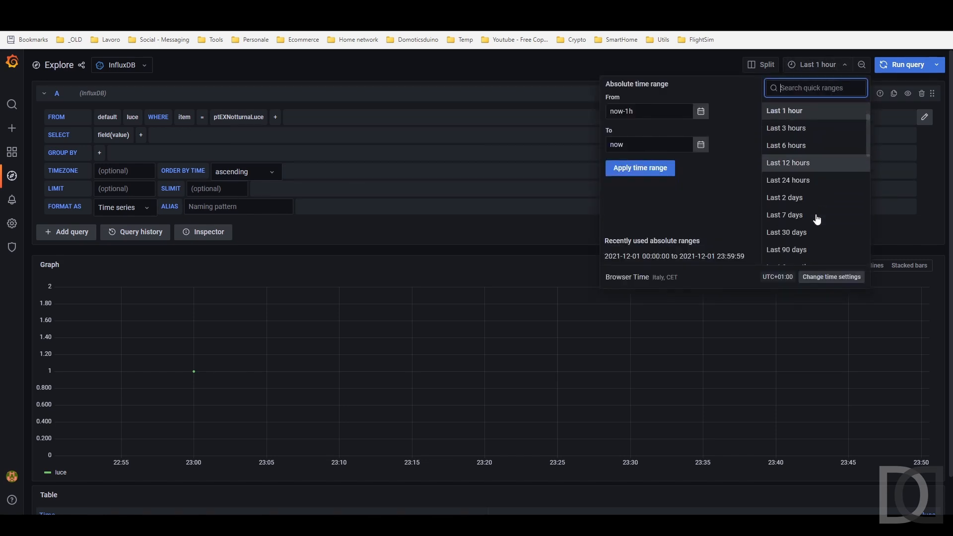
pyautogui.click(804, 217)
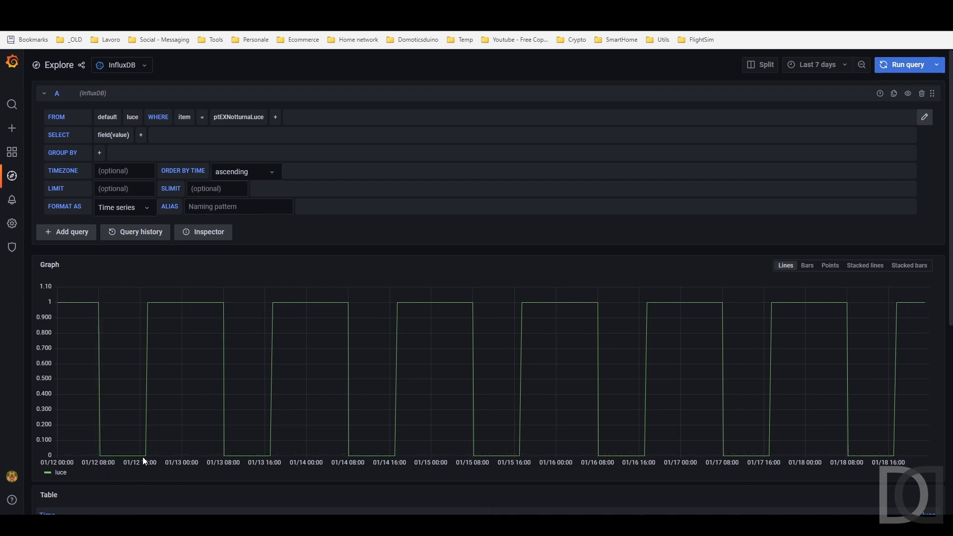
pyautogui.moveTo(145, 455)
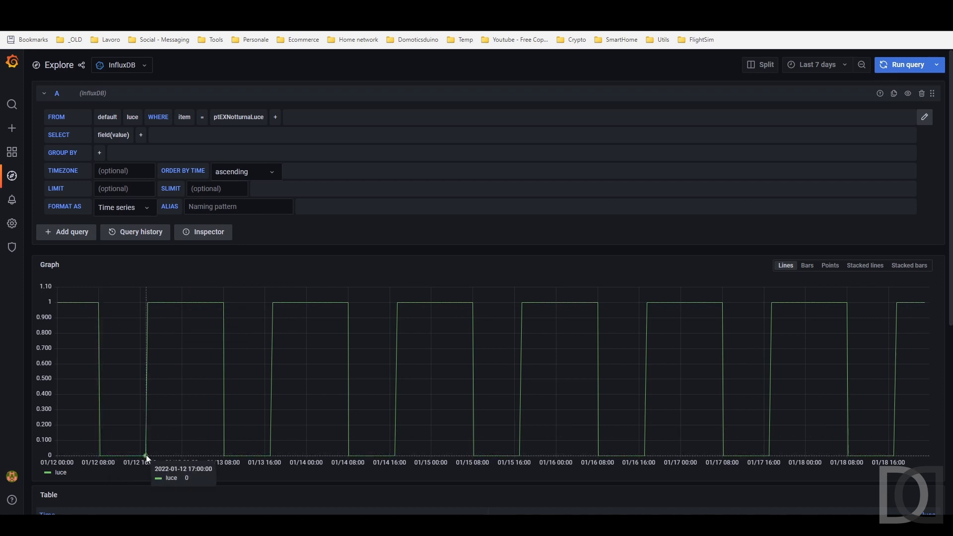
pyautogui.moveTo(157, 303)
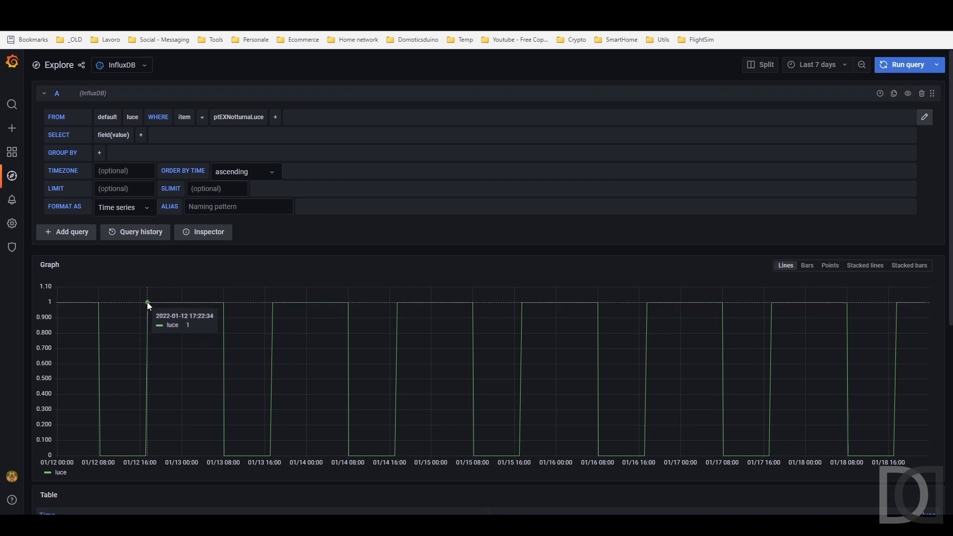
pyautogui.moveTo(223, 307)
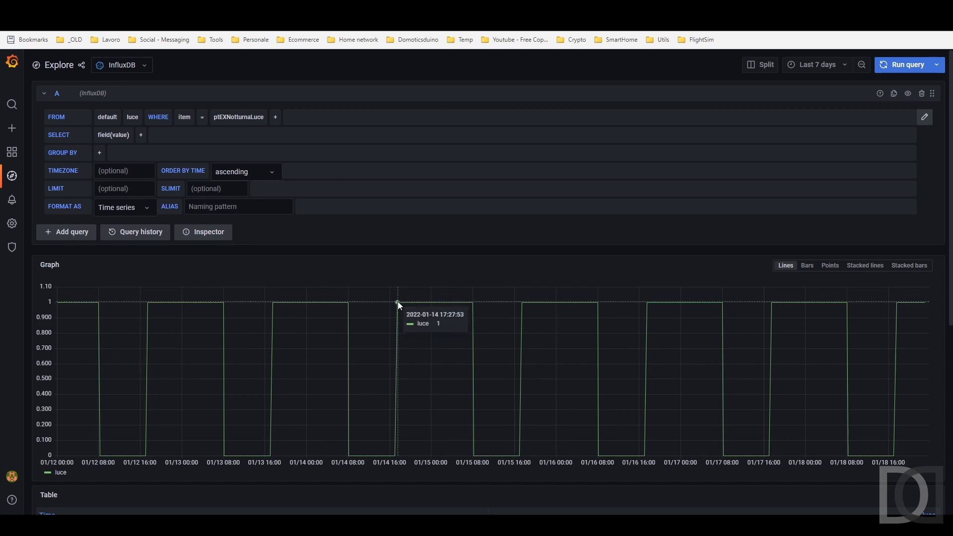
pyautogui.moveTo(402, 420)
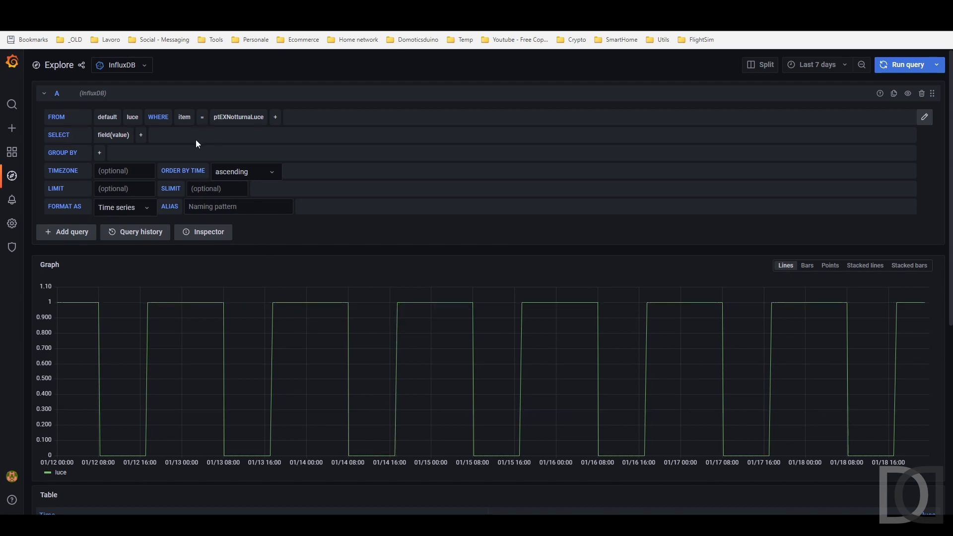
# Step: Add query B on the ambiente measurement without the mean() aggregation and time grouping
pyautogui.click(67, 232)
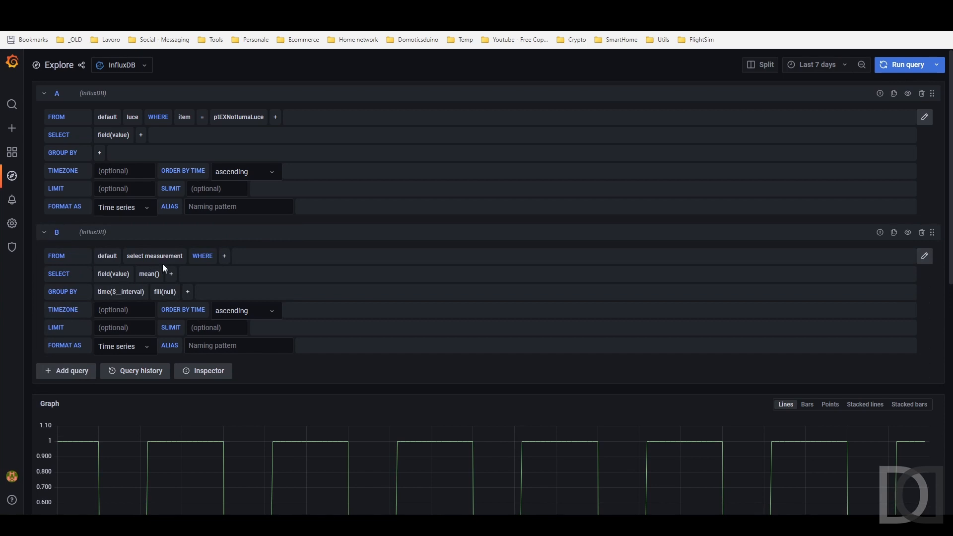
pyautogui.scroll(-1, 164, 263)
pyautogui.click(167, 207)
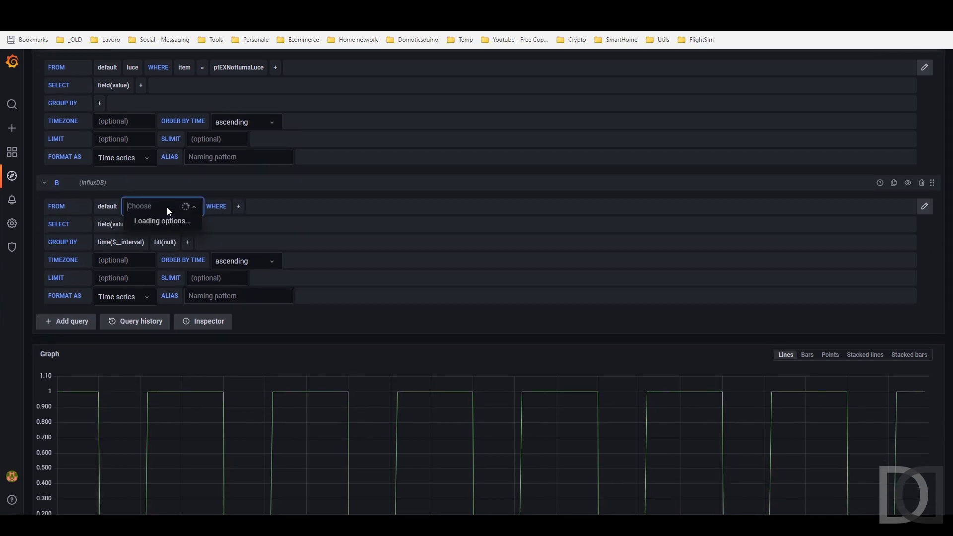
pyautogui.click(154, 241)
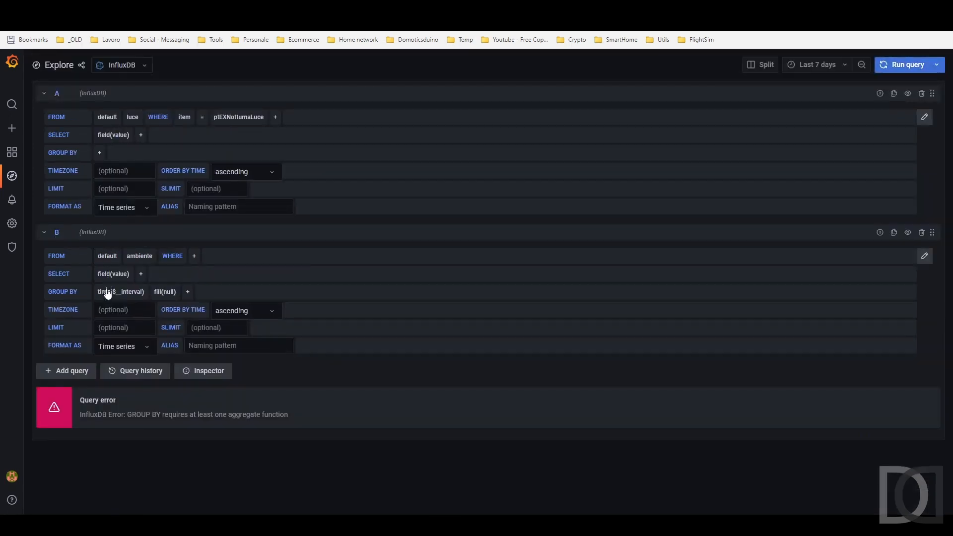
pyautogui.click(107, 294)
pyautogui.click(115, 302)
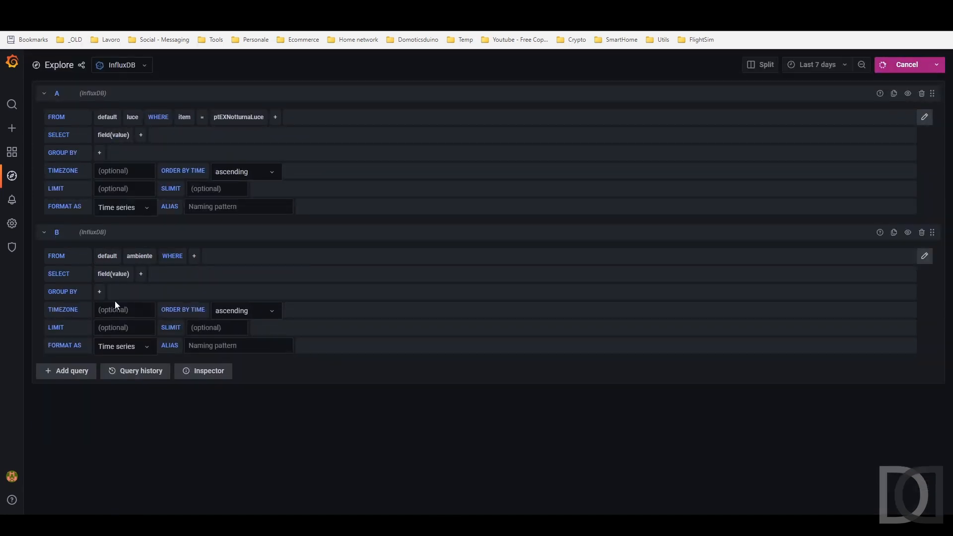
pyautogui.click(194, 256)
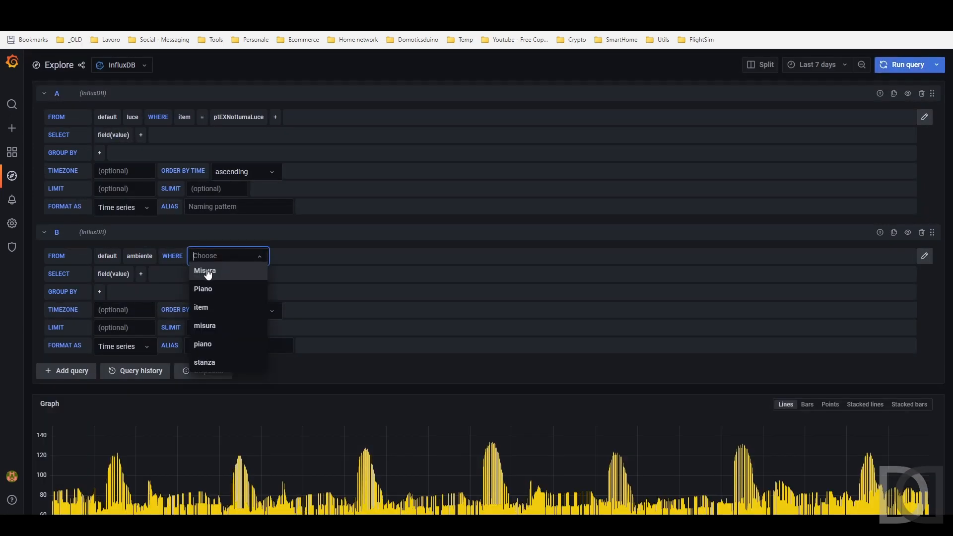
pyautogui.click(213, 273)
pyautogui.click(257, 256)
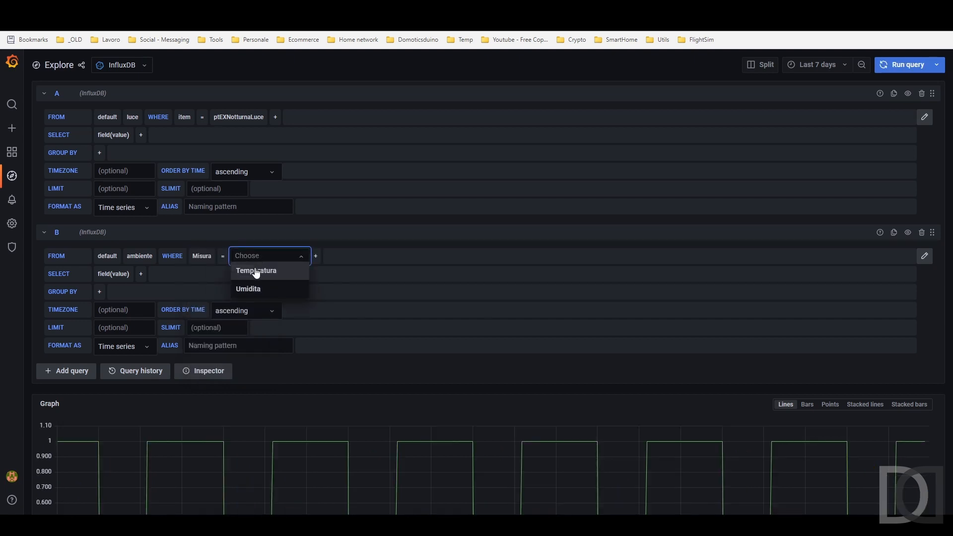
pyautogui.click(204, 258)
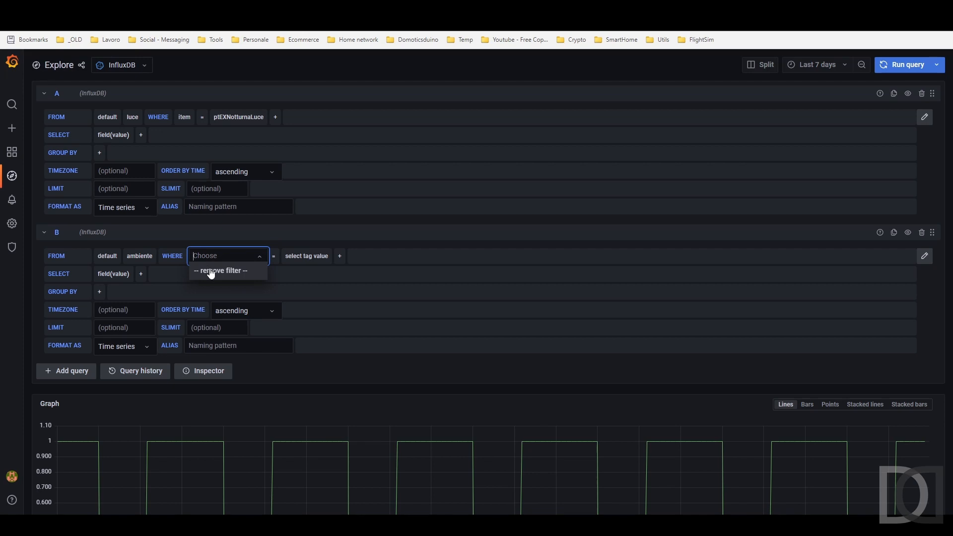
pyautogui.click(211, 272)
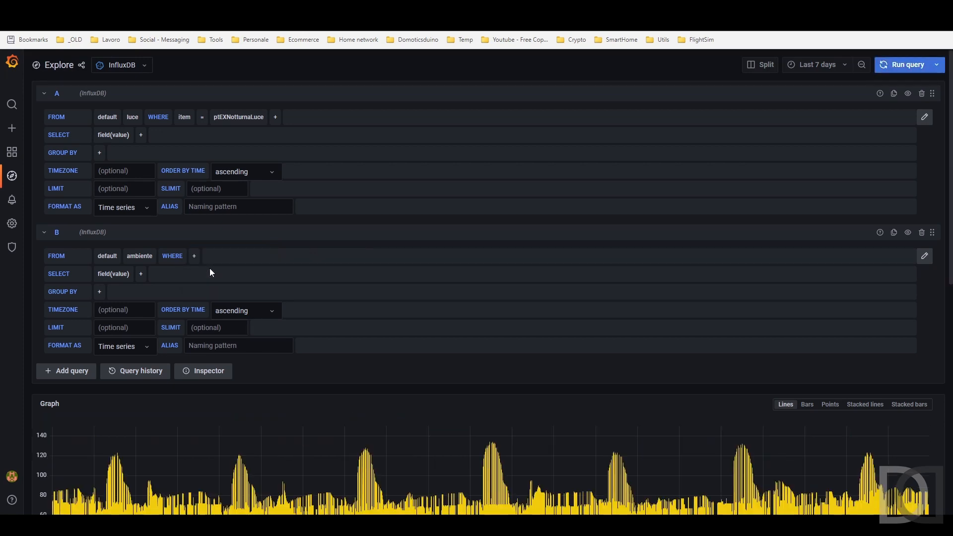
# Step: Filter query B where the lowercase misura tag equals Luminanza
pyautogui.click(194, 256)
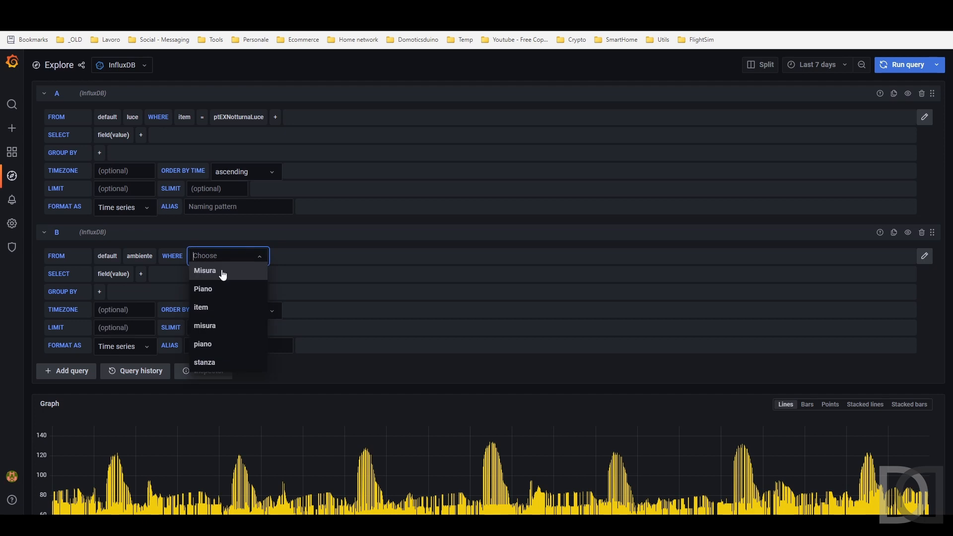
pyautogui.click(214, 327)
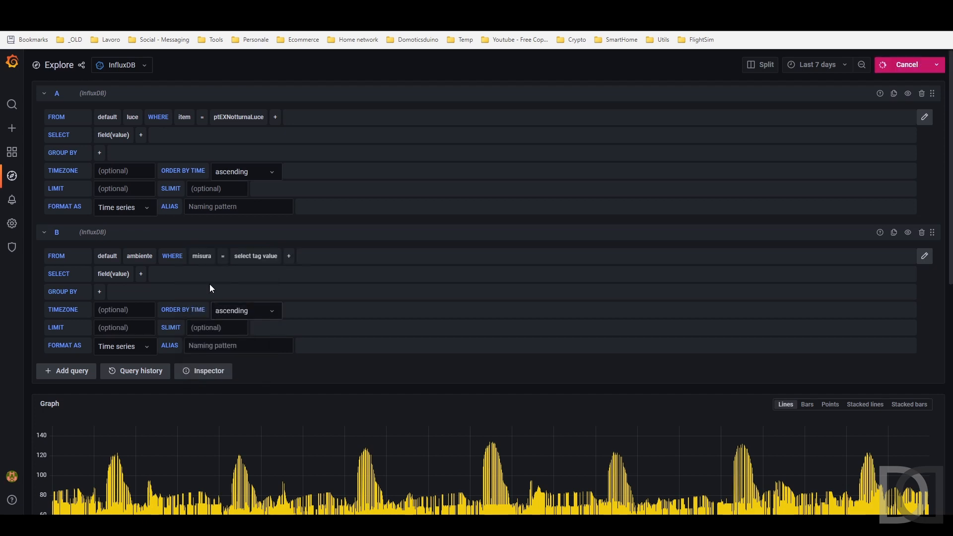
pyautogui.click(257, 256)
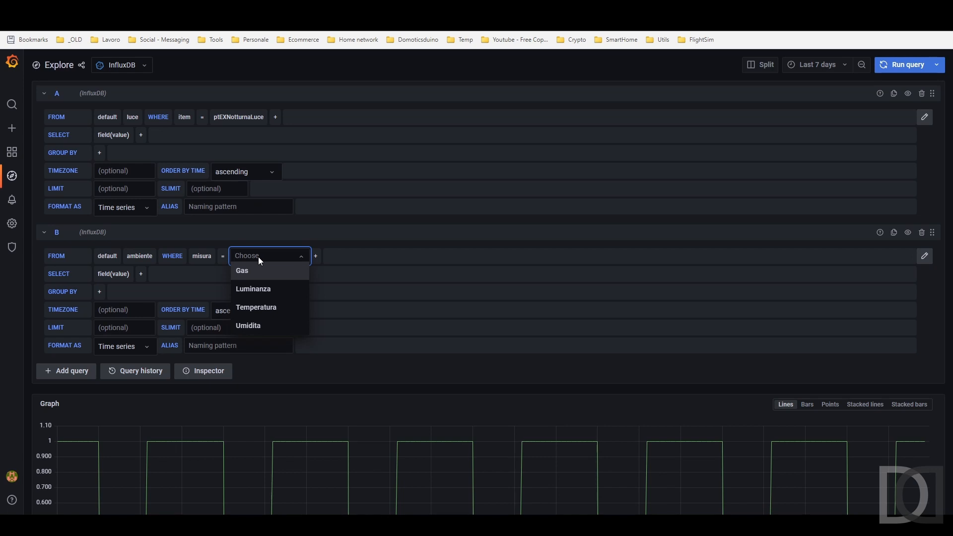
pyautogui.click(252, 293)
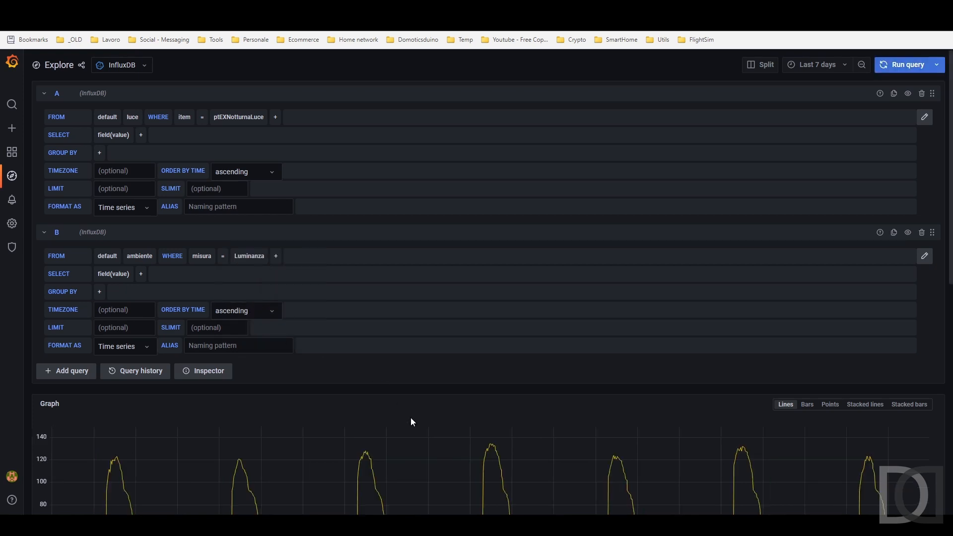
# Step: Examine the combined luce and ambiente graph, and isolate the luce series
pyautogui.scroll(-3, 410, 418)
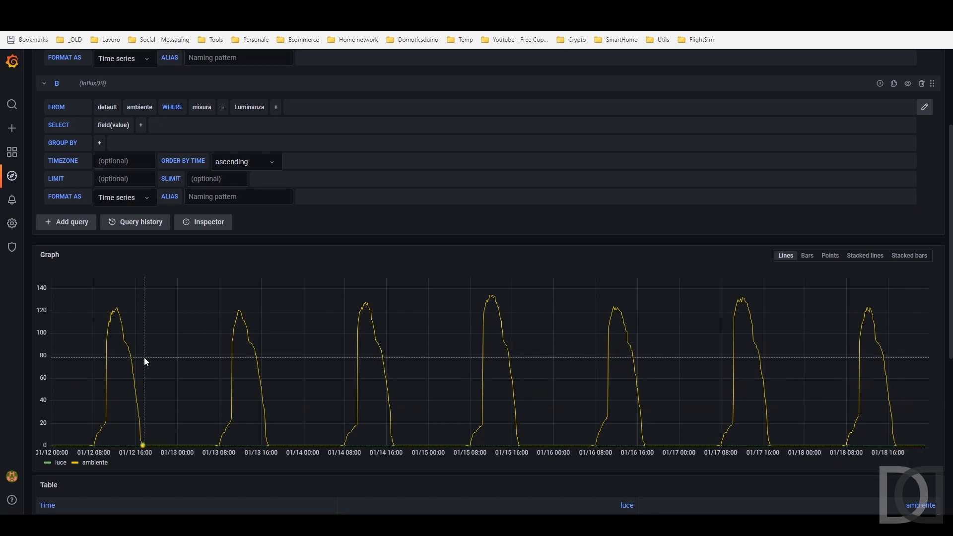
pyautogui.moveTo(146, 362)
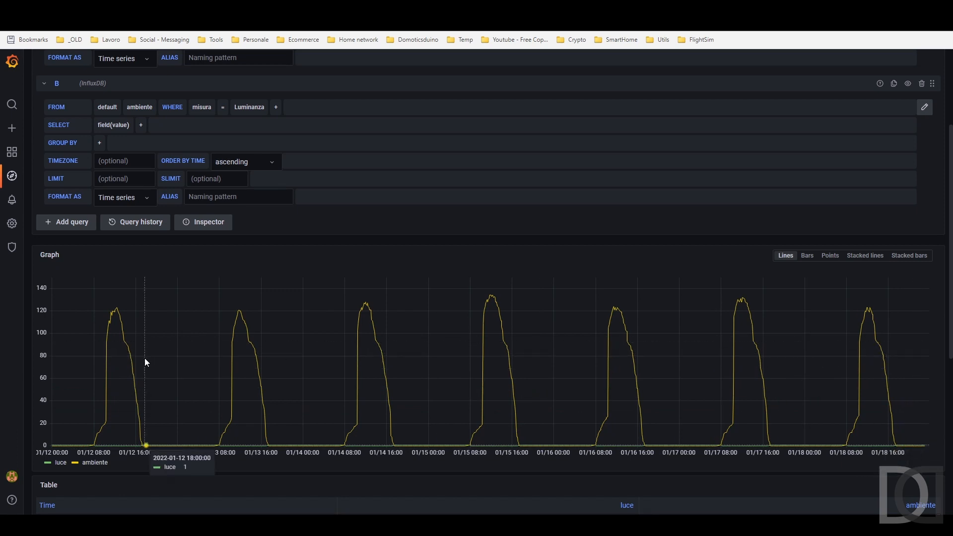
pyautogui.click(58, 464)
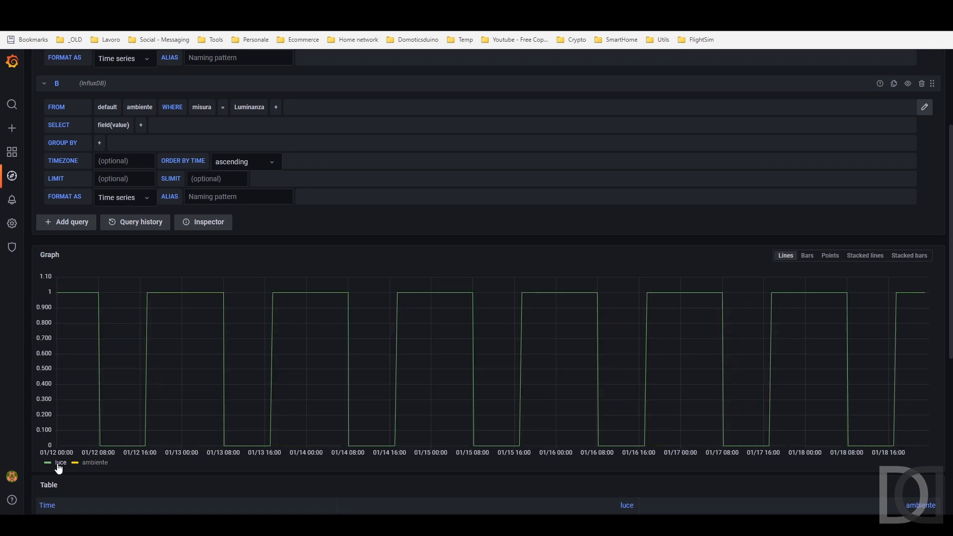
# Step: Show both series in the graph again and add a math operation to query A's selected value field
pyautogui.click(58, 465)
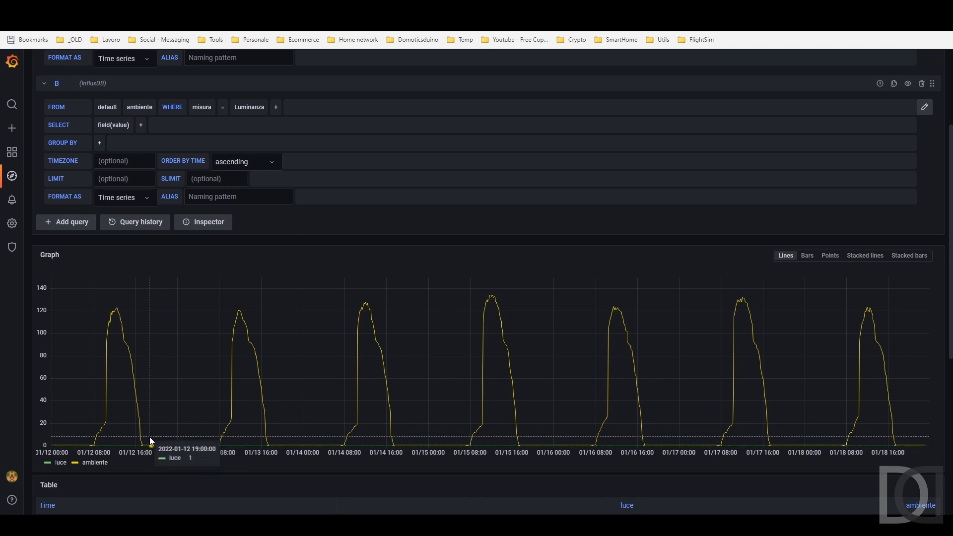
pyautogui.scroll(5, 234, 400)
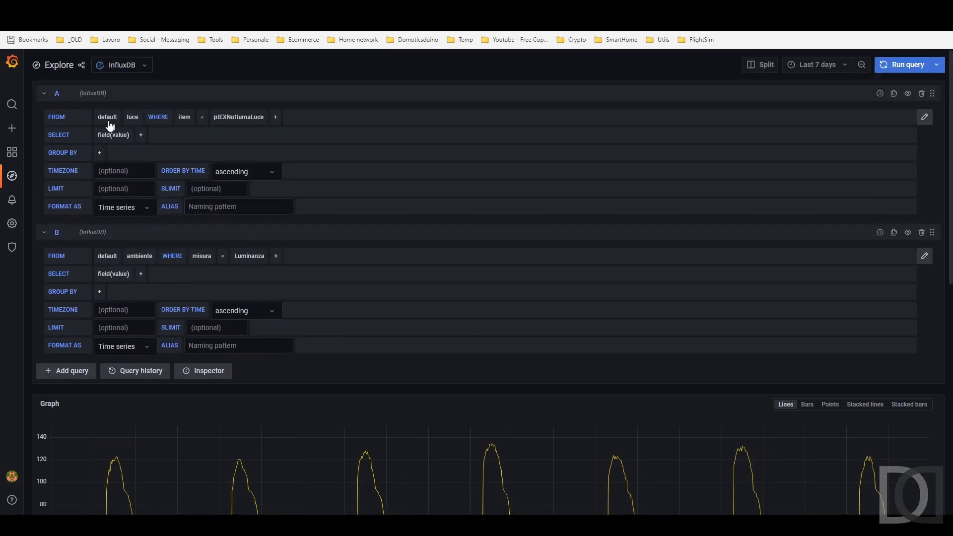
pyautogui.click(143, 135)
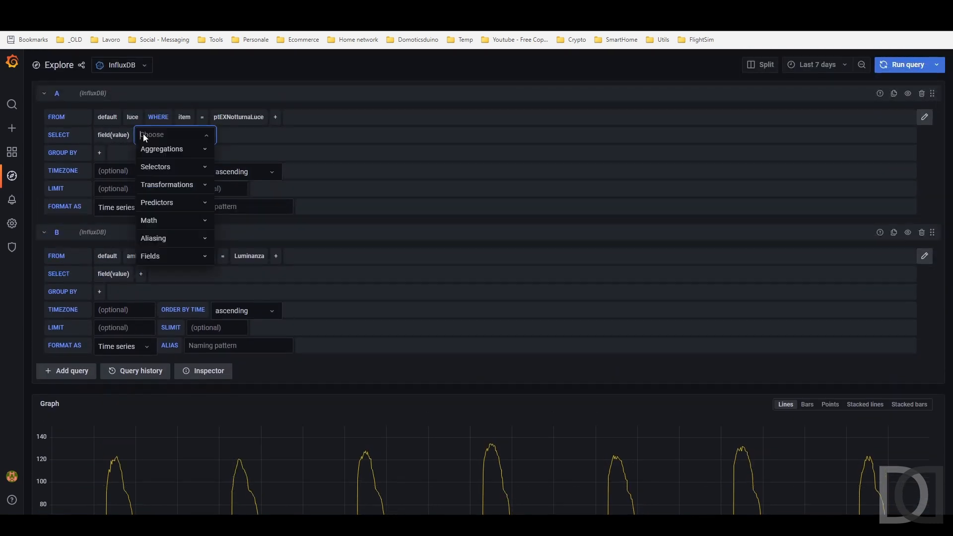
pyautogui.click(166, 220)
pyautogui.click(169, 243)
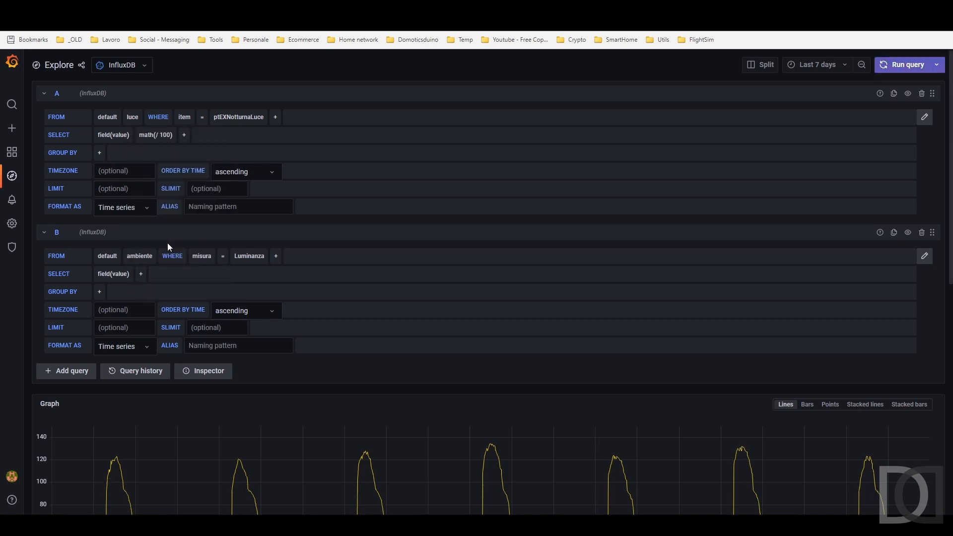
# Step: Try to change query A's math operation from division to multiplication by 100
pyautogui.click(163, 135)
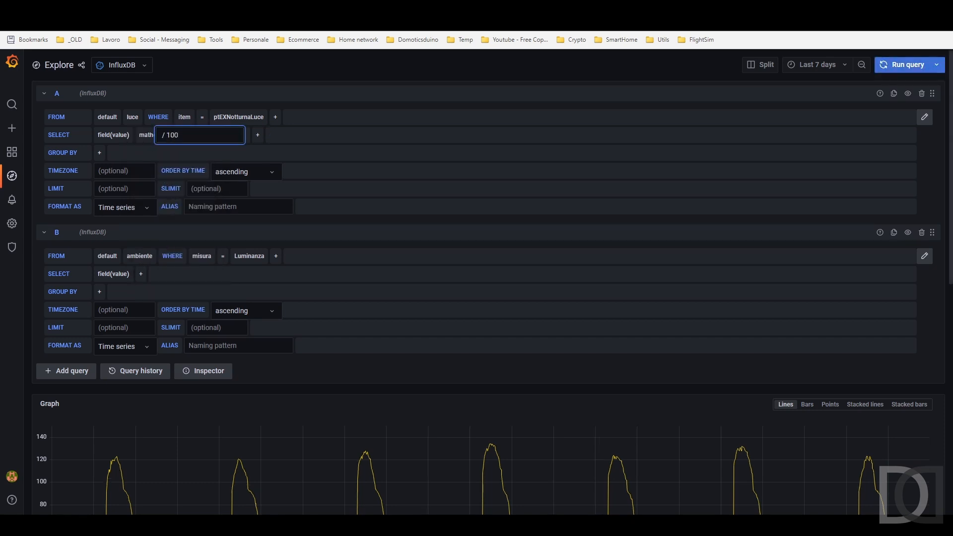
pyautogui.press('Home')
pyautogui.press('Delete')
pyautogui.press('Delete')
pyautogui.press('Delete')
pyautogui.write('*')
pyautogui.click(354, 118)
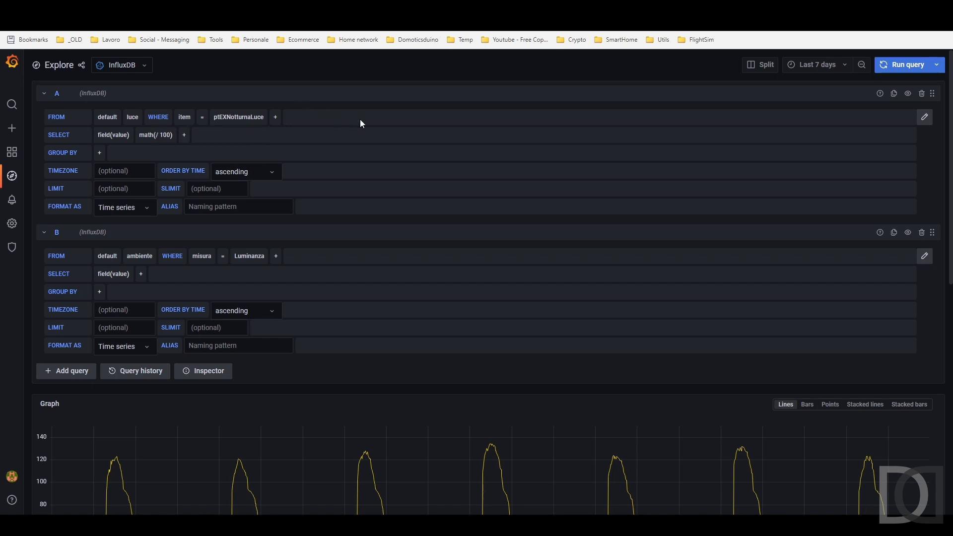
# Step: Set the math expression on query A's value field to * 100
pyautogui.click(163, 134)
pyautogui.press('BackSpace')
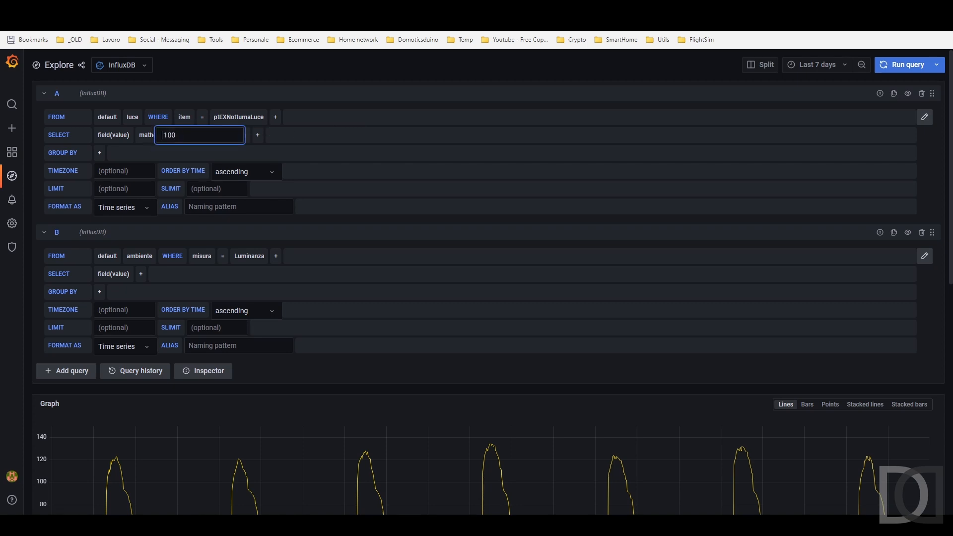
pyautogui.write('*')
pyautogui.press('Return')
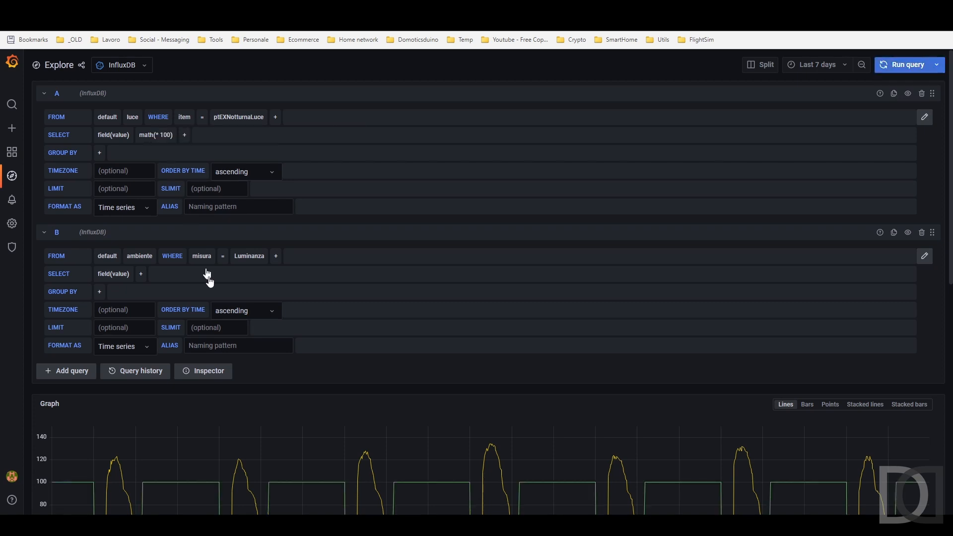
# Step: Compare the scaled luce series with the ambiente series in the graph, and return to the home dashboard
pyautogui.scroll(-3, 255, 383)
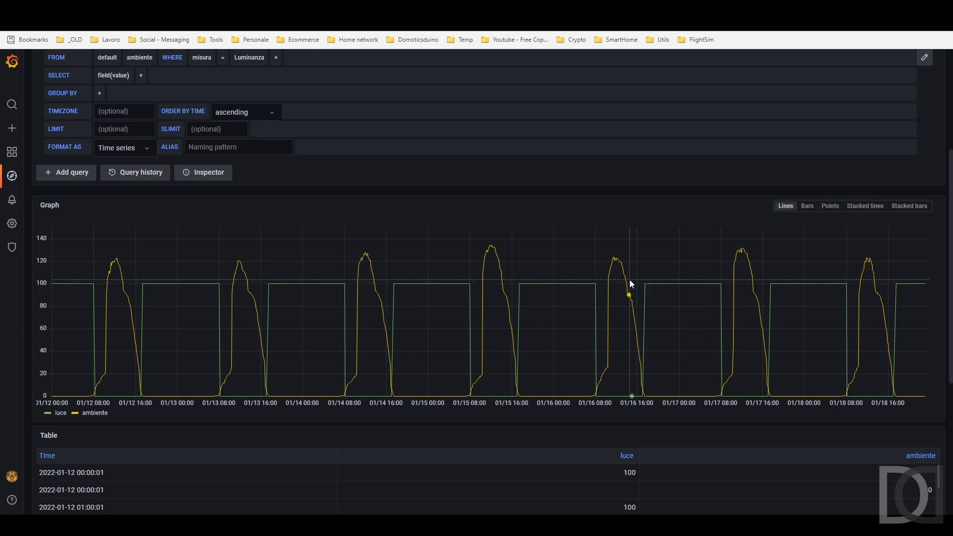
pyautogui.scroll(4, 623, 278)
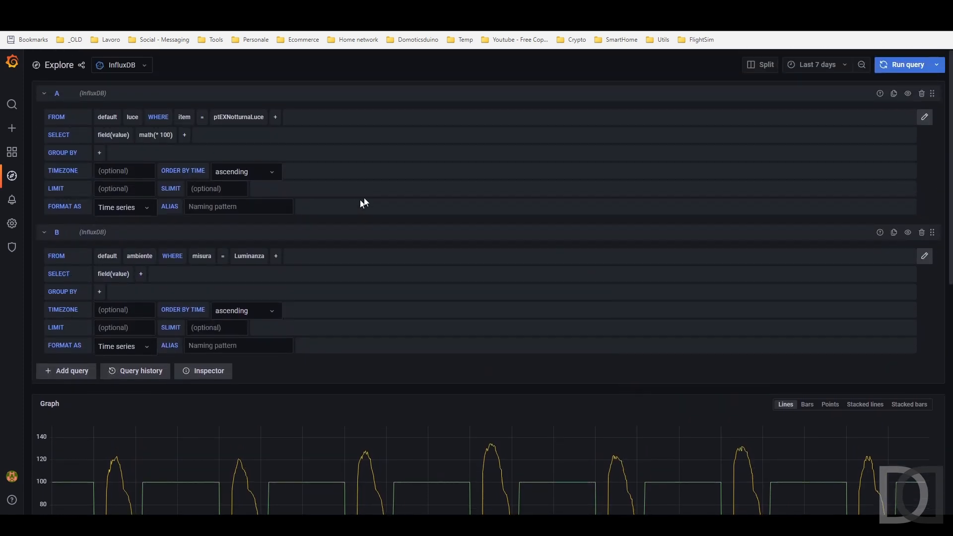
pyautogui.scroll(-2, 430, 297)
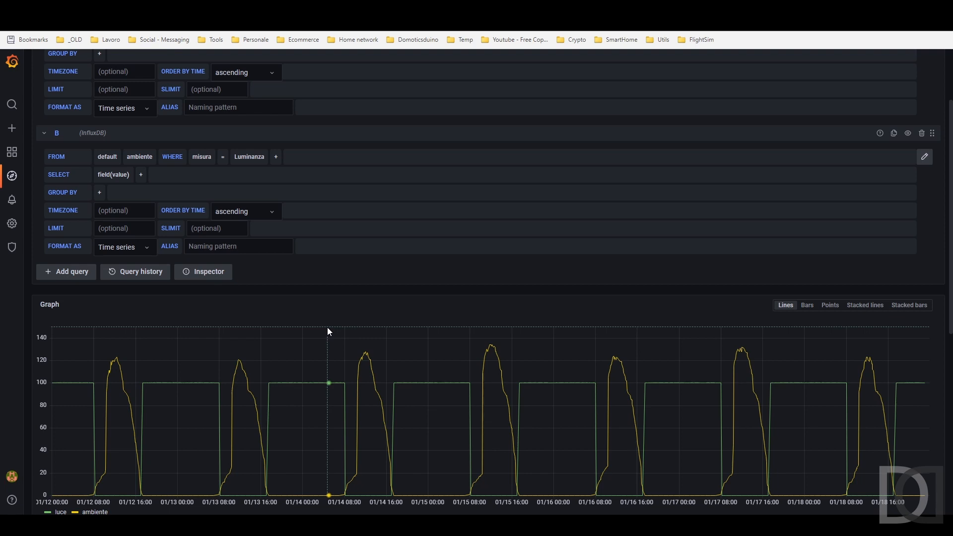
pyautogui.scroll(3, 109, 105)
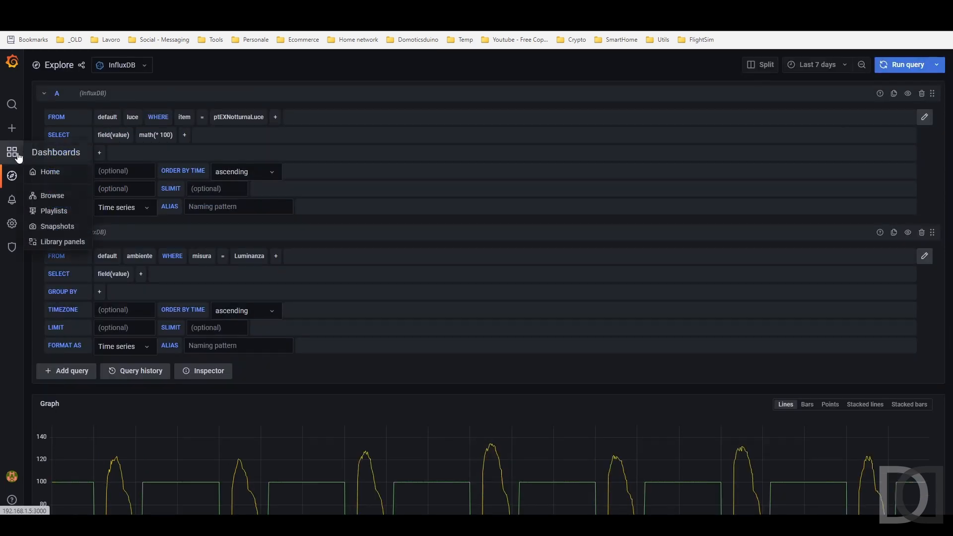
pyautogui.click(50, 172)
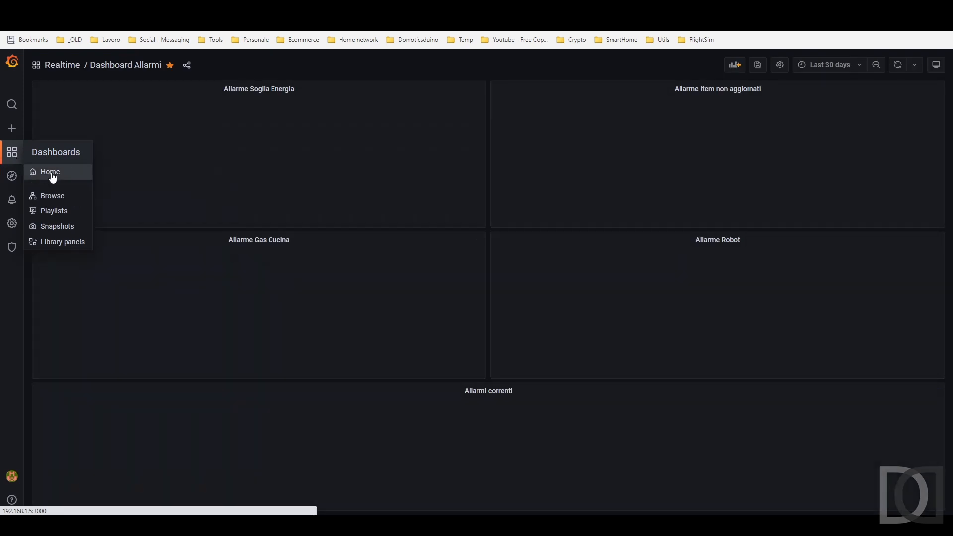